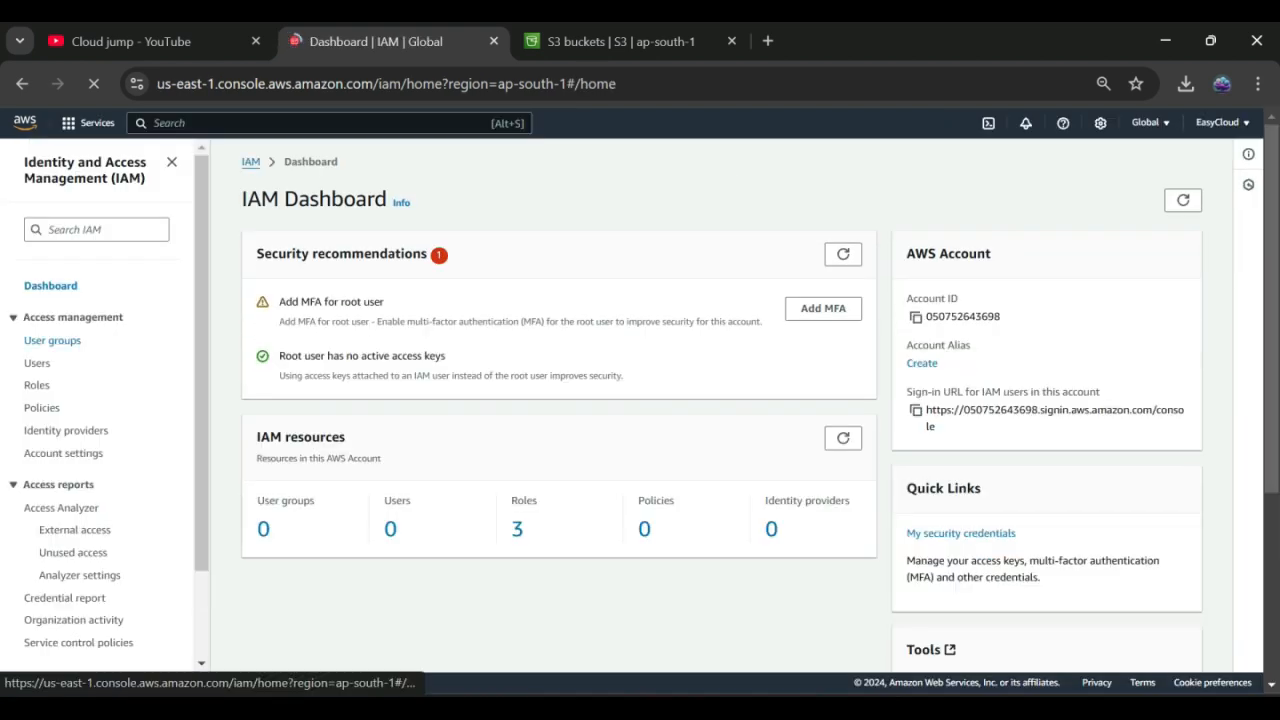
Step: Open the IAM User groups list, which shows no groups yet
click(52, 340)
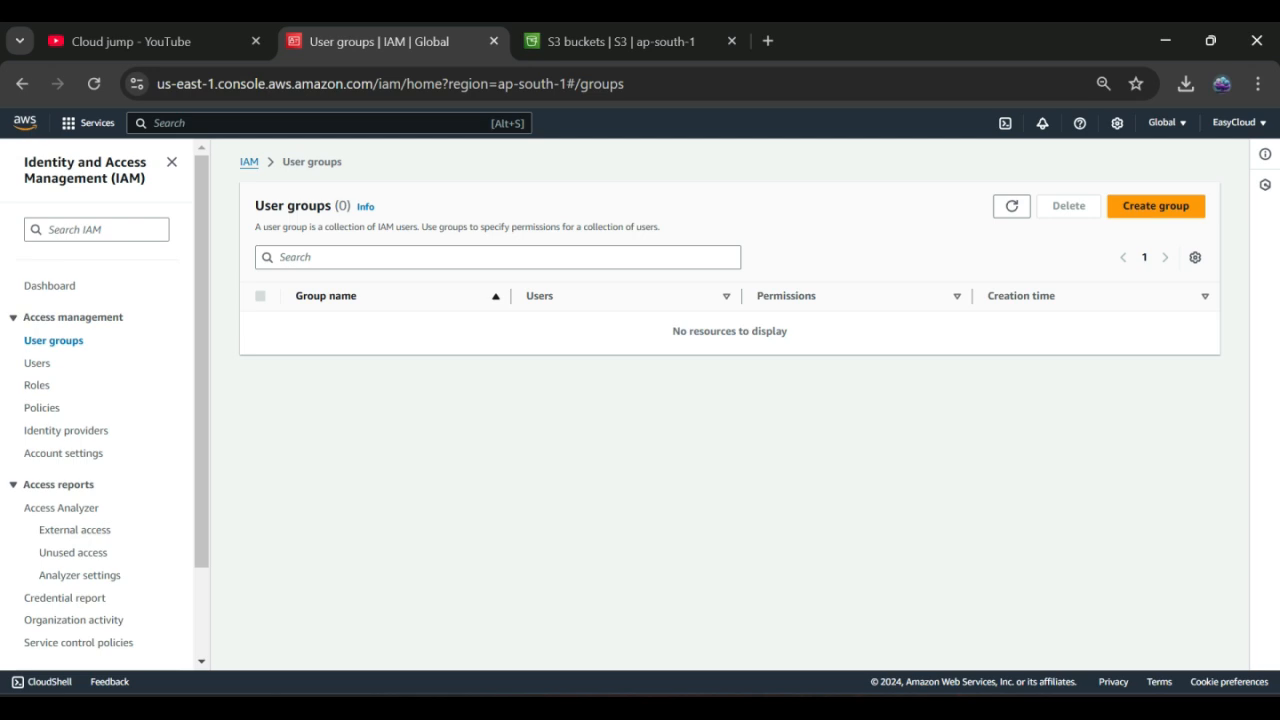
Step: Create a user group named 'dev' with no permissions, then go to the empty Users list
click(1155, 205)
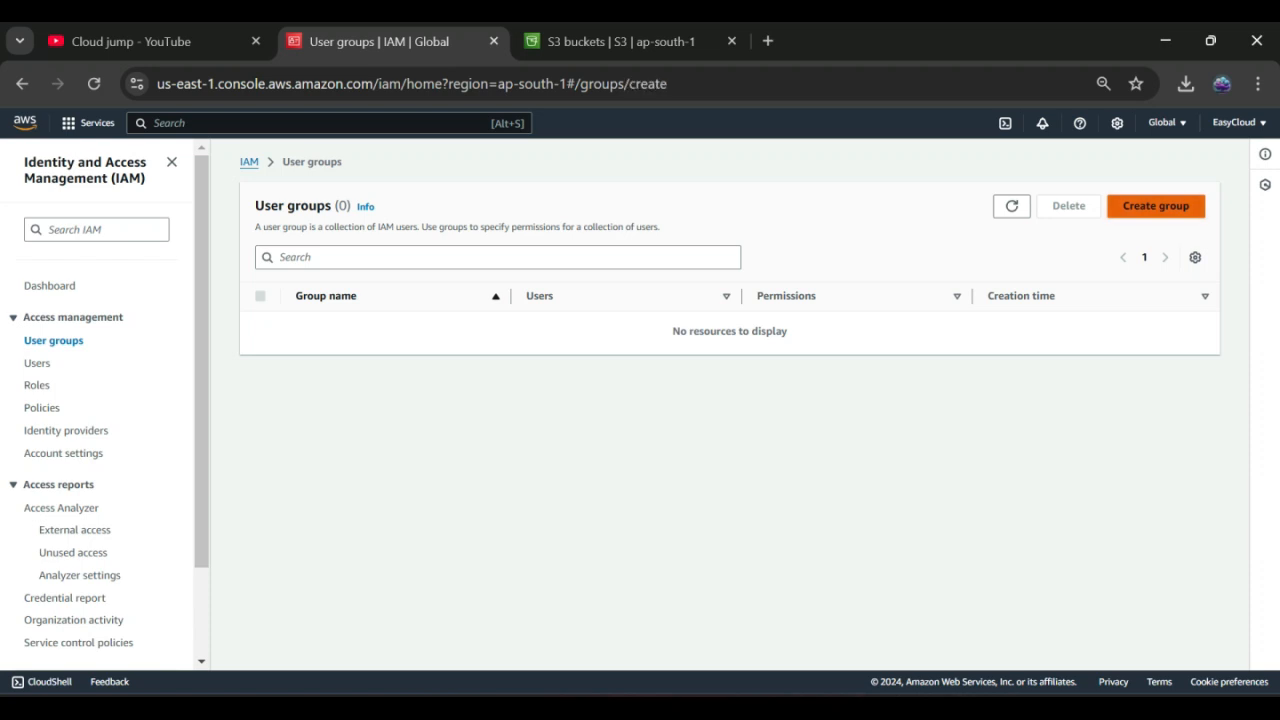
click(602, 331)
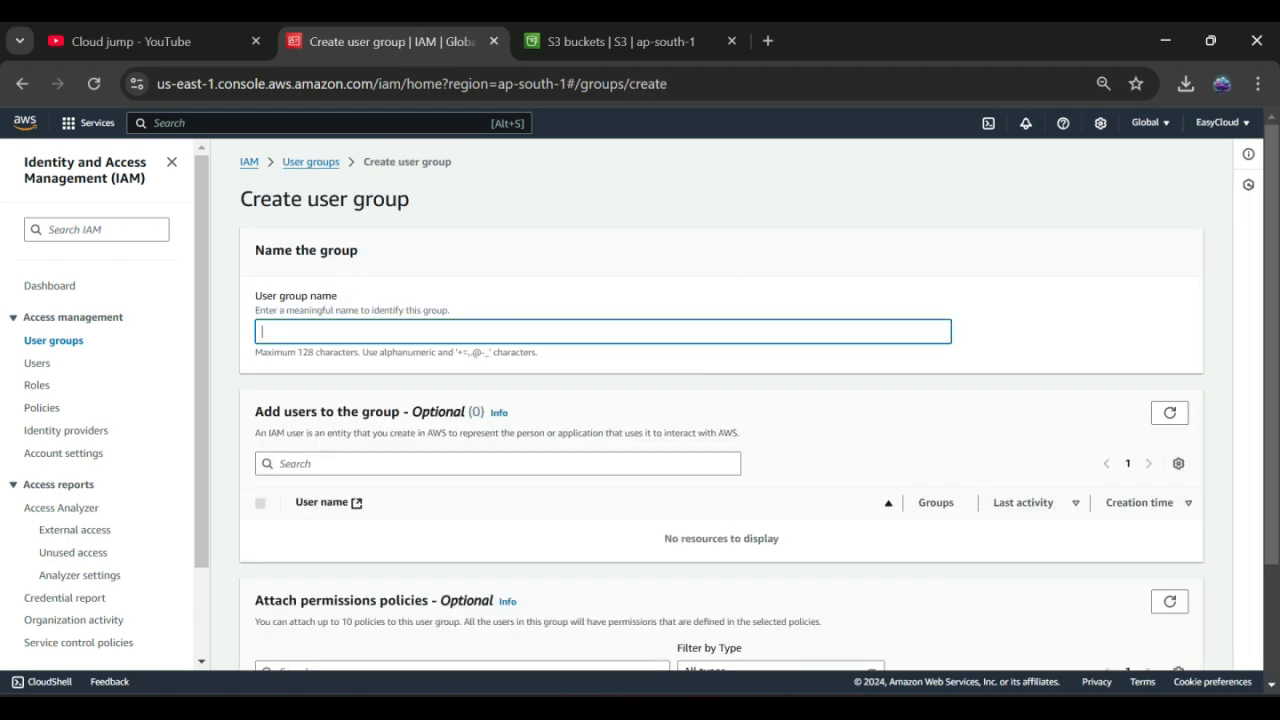
text(dev)
scroll(720, 400, down, 2)
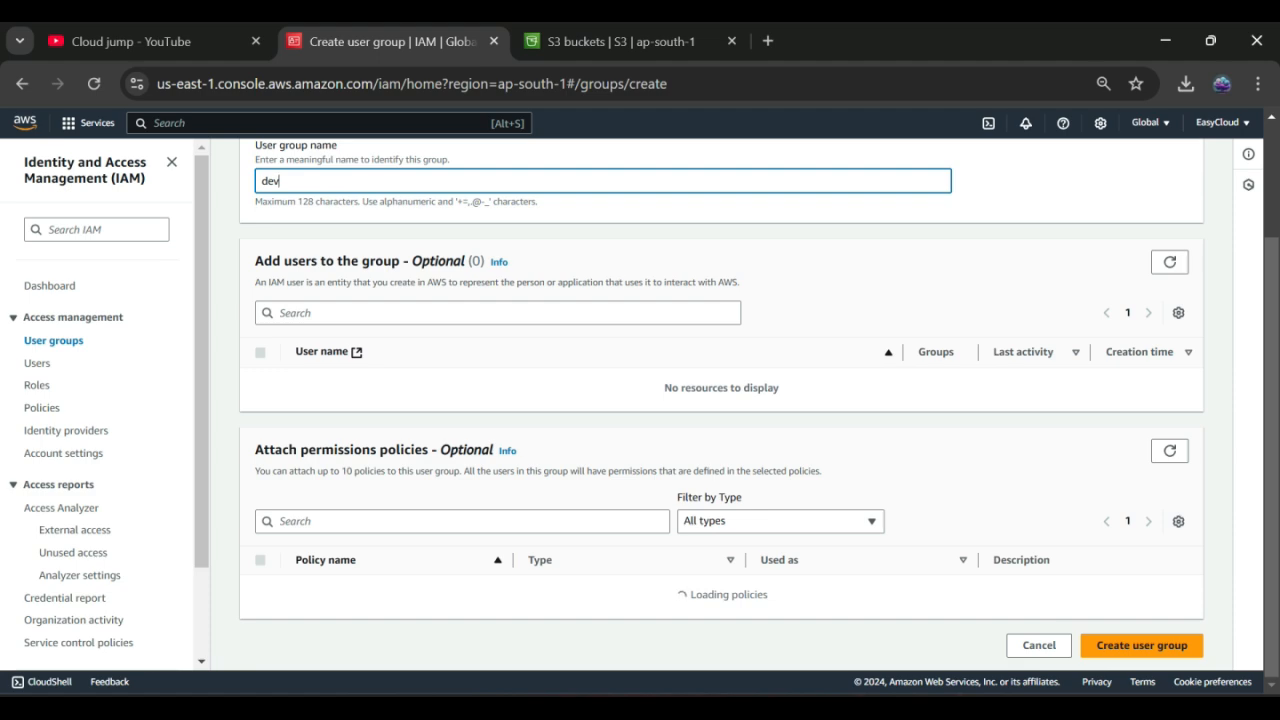
scroll(720, 400, up, 2)
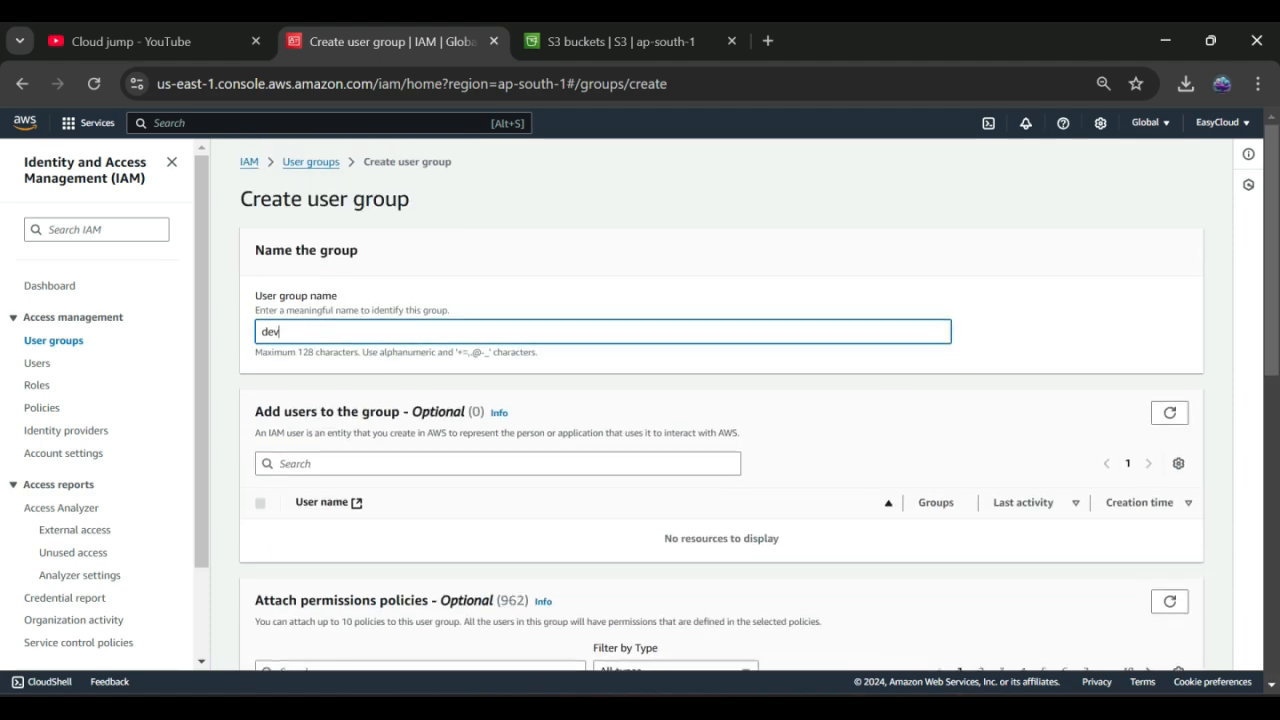
scroll(720, 400, down, 3)
scroll(720, 400, down, 4)
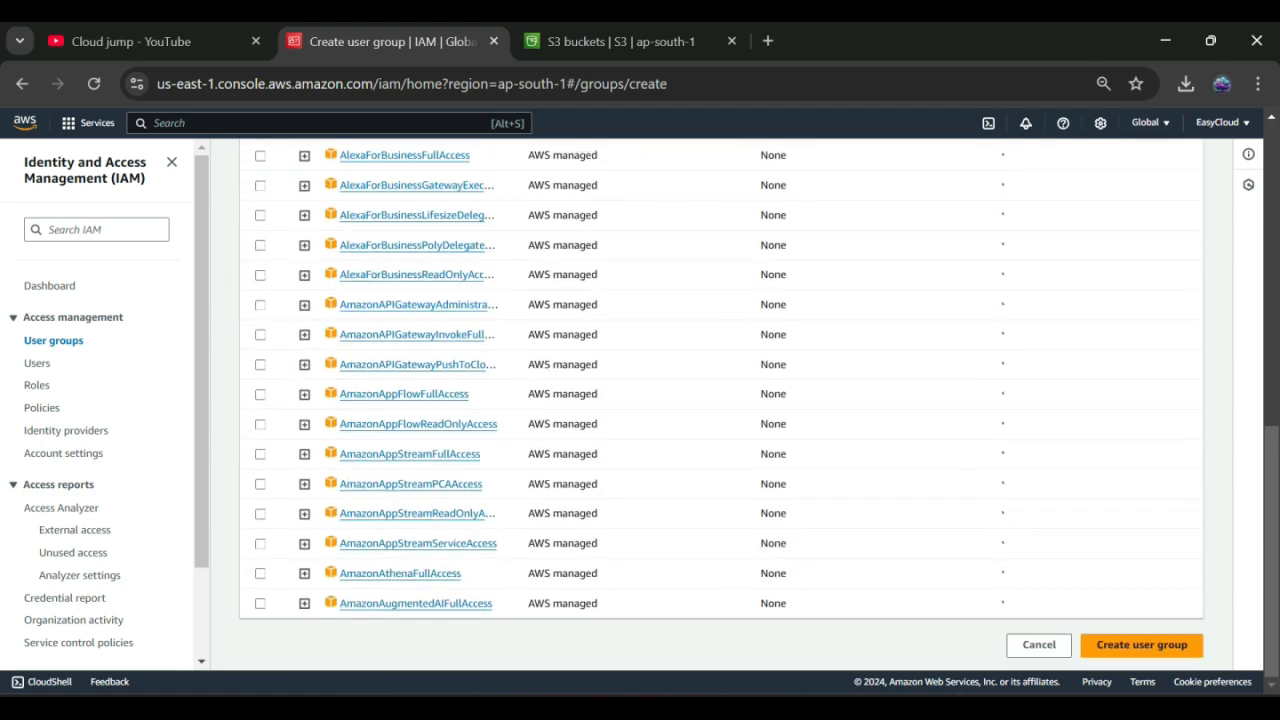
click(1141, 650)
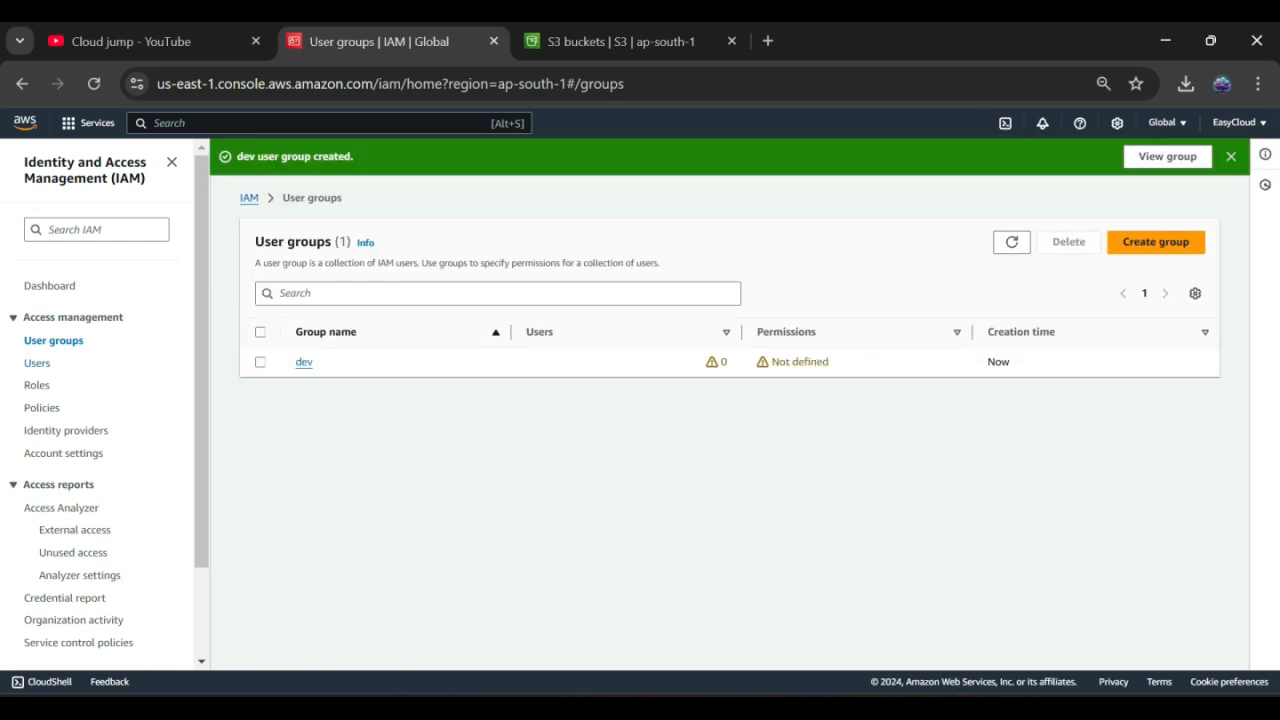
click(37, 363)
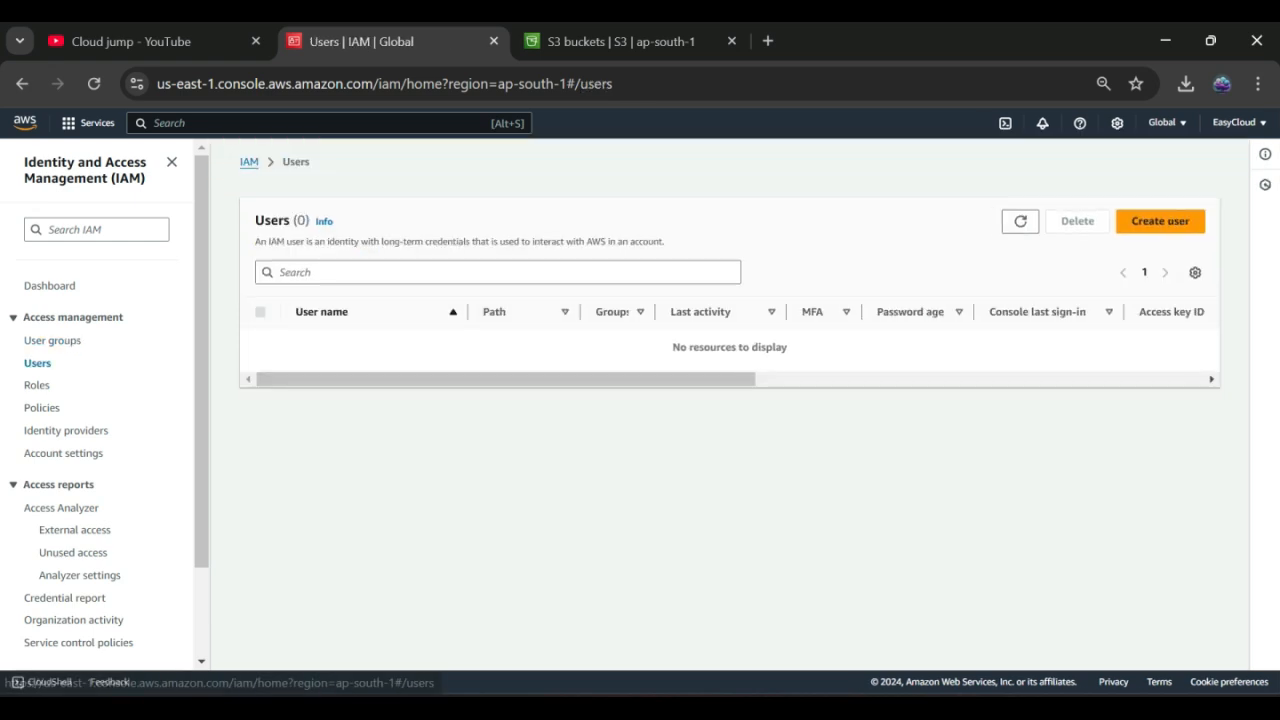
Step: Start a new IAM user named with the user's e-mail, with console access and no forced password reset
click(1160, 221)
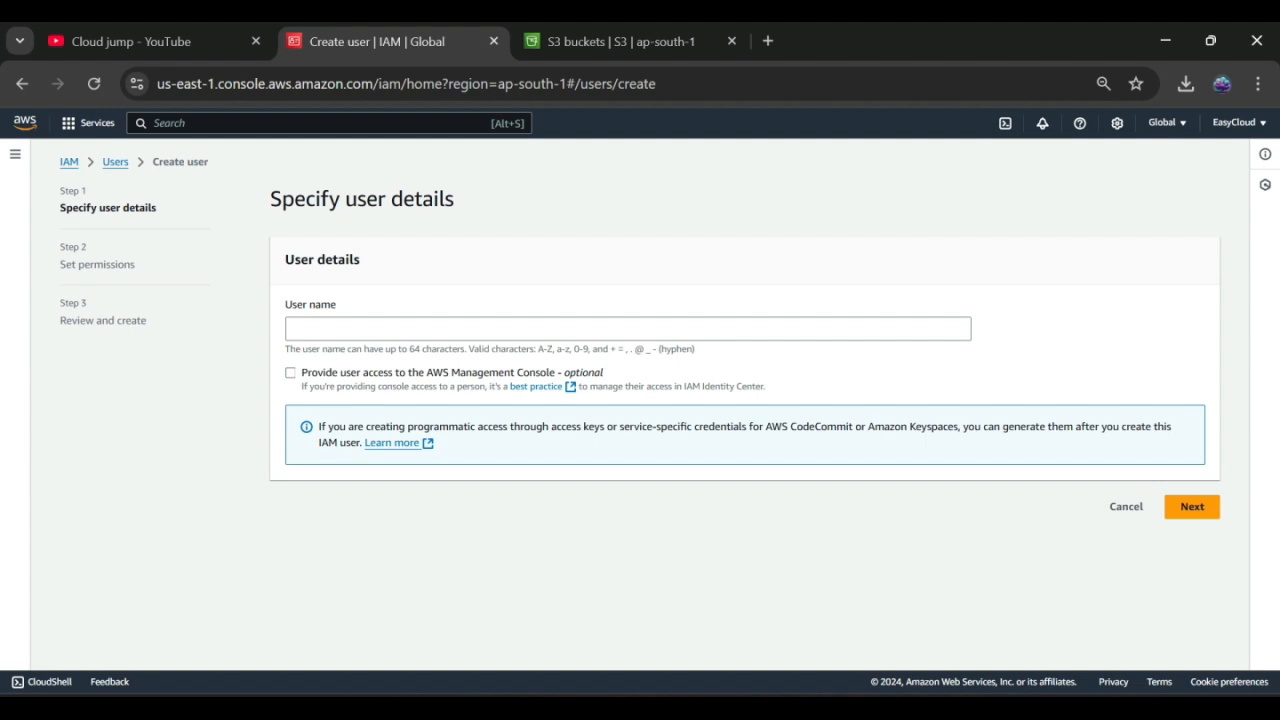
click(628, 329)
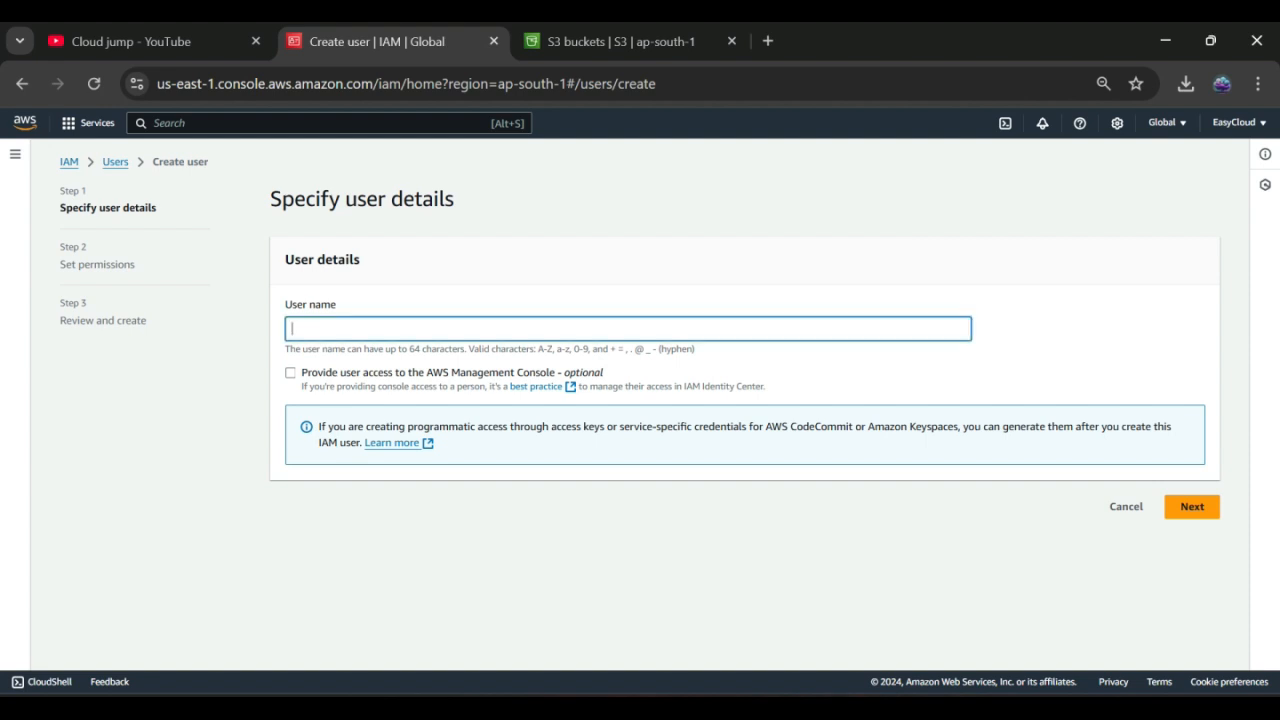
click(290, 373)
scroll(640, 404, down, 1)
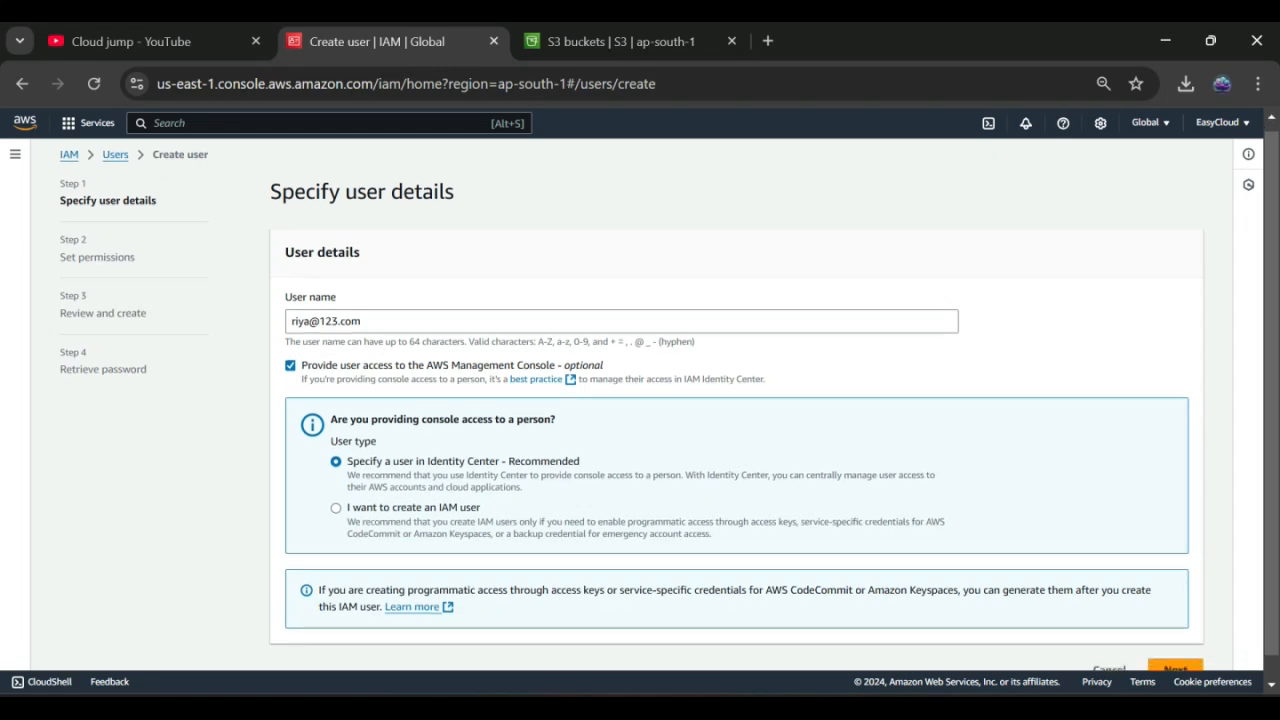
click(336, 483)
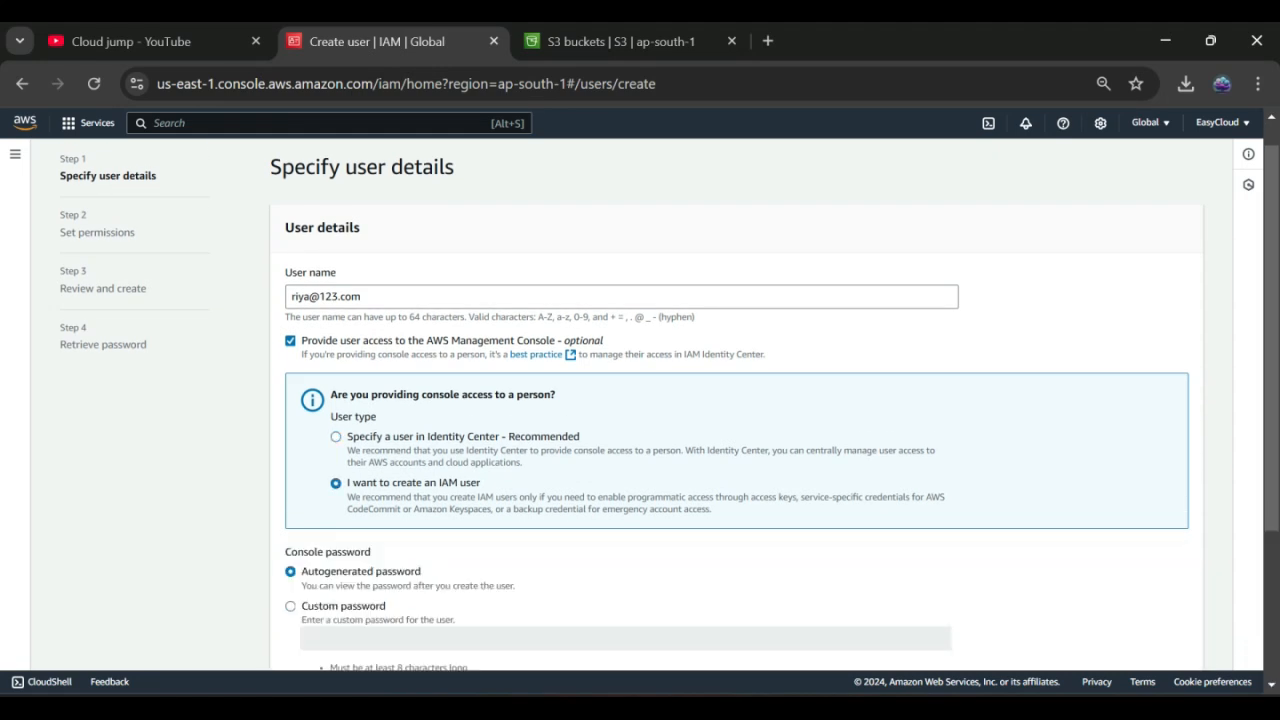
scroll(640, 400, down, 3)
scroll(640, 400, down, 1)
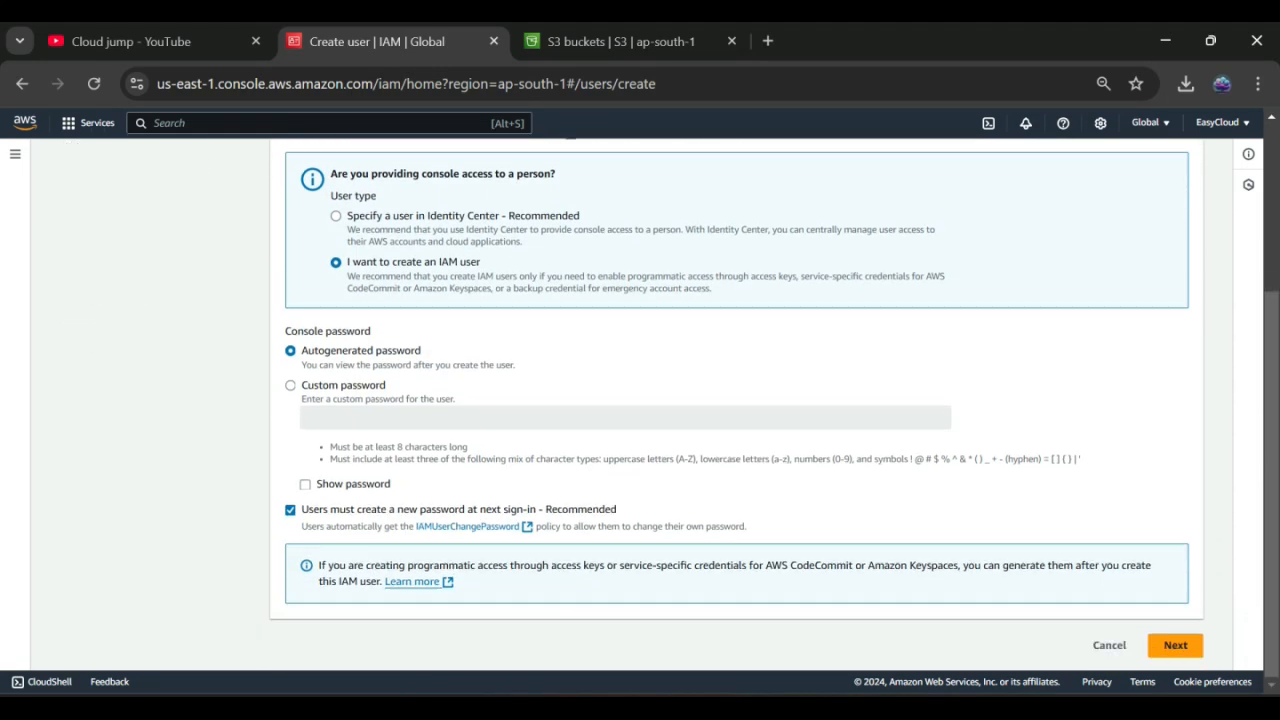
click(290, 509)
Step: Add the new user to the dev group and finish creating the user
click(1175, 645)
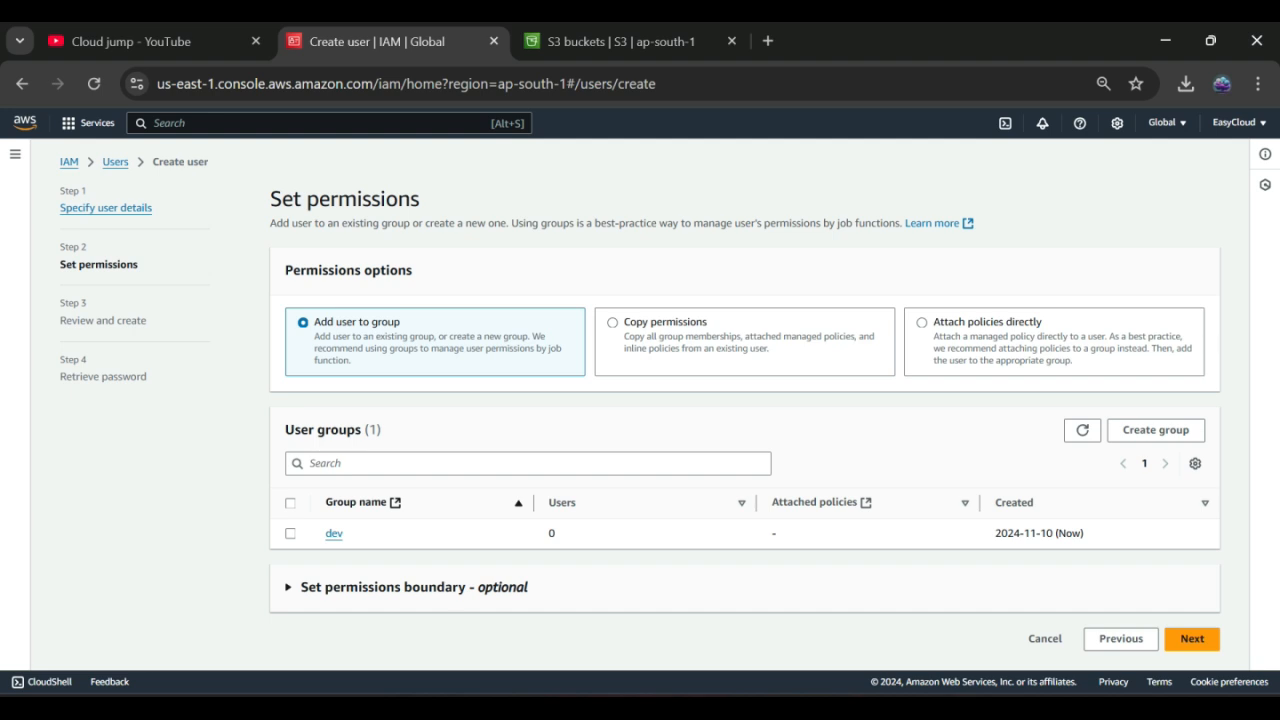
click(290, 533)
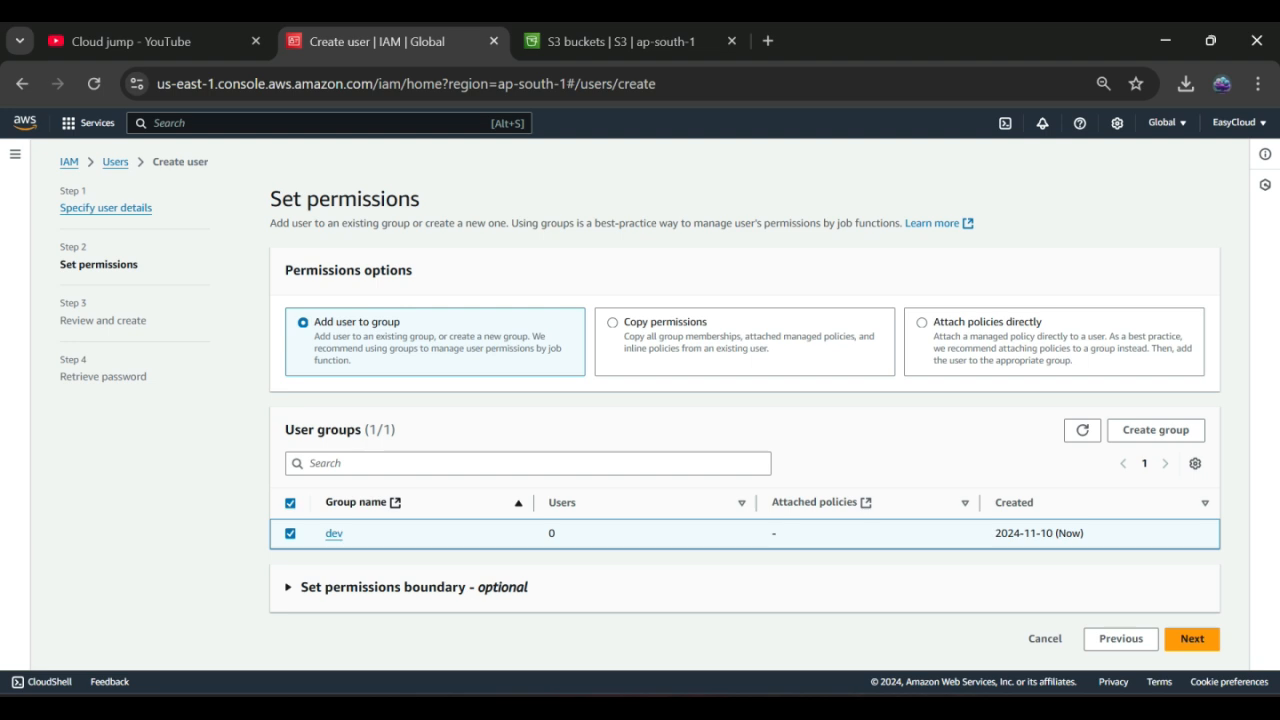
click(1192, 638)
scroll(670, 400, down, 1)
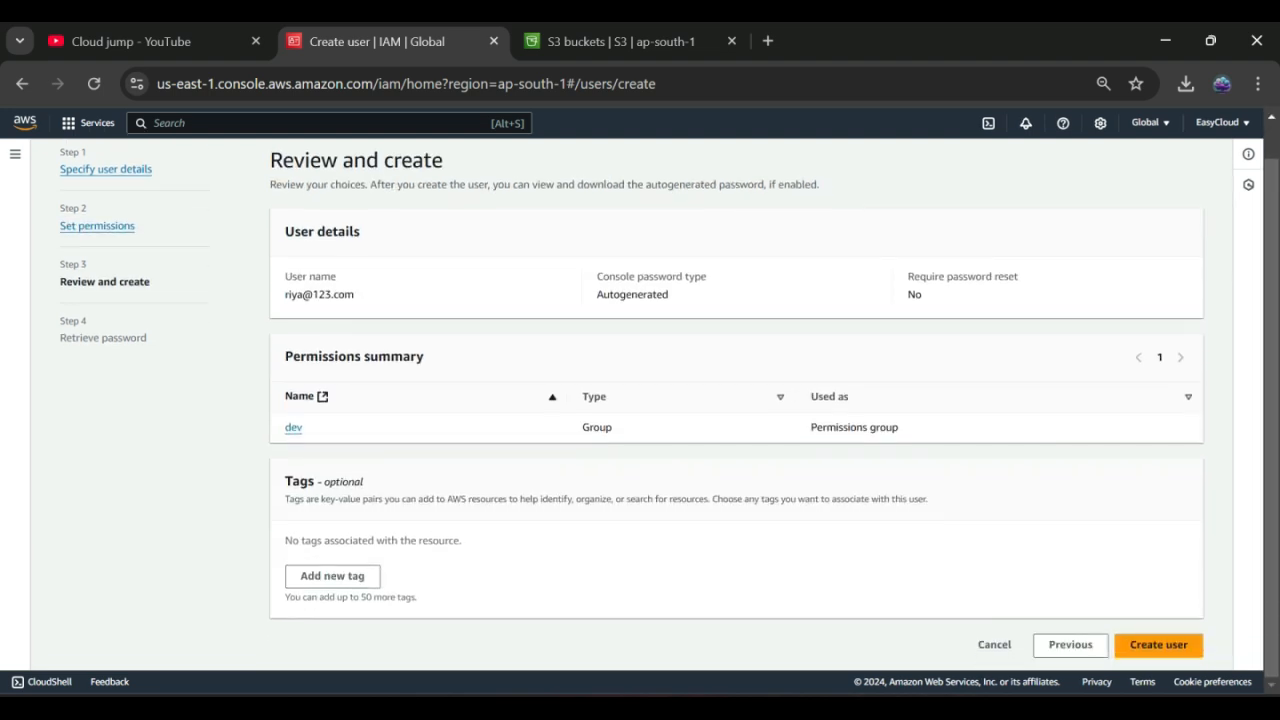
click(1158, 644)
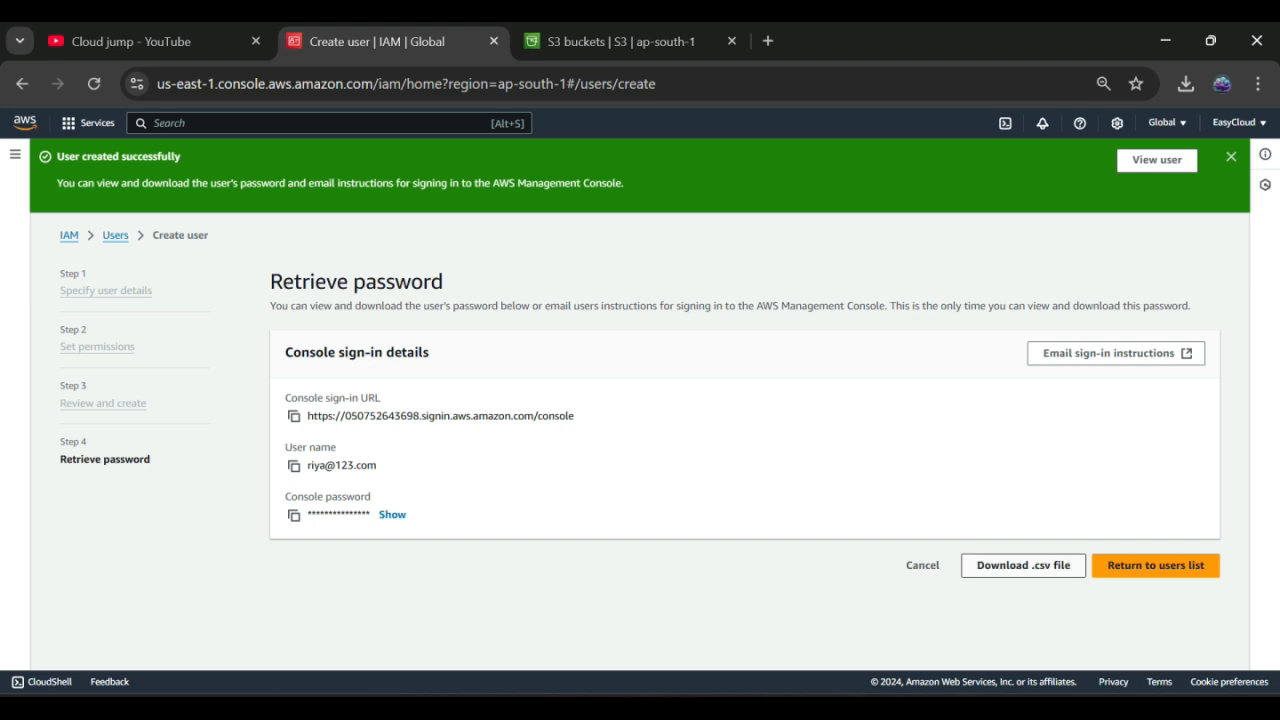
Step: Download the user's credentials .csv and confirm dev now lists 1 user
click(1023, 565)
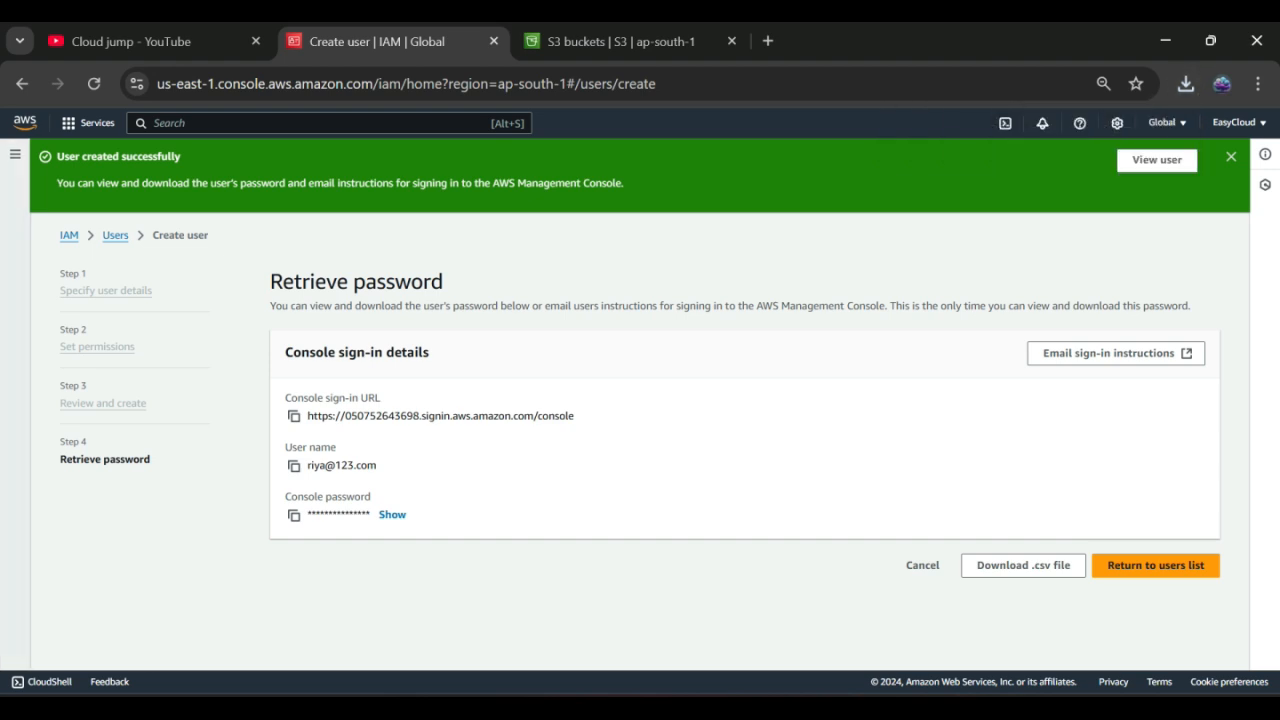
click(15, 154)
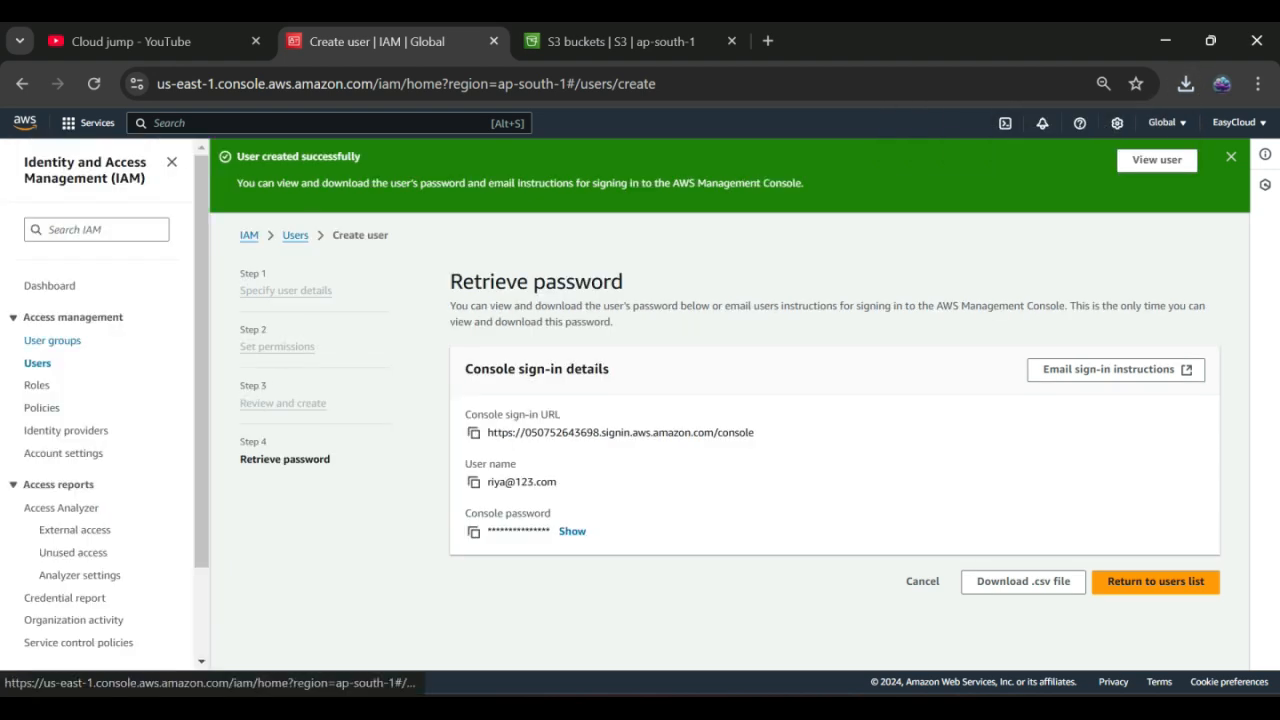
click(52, 340)
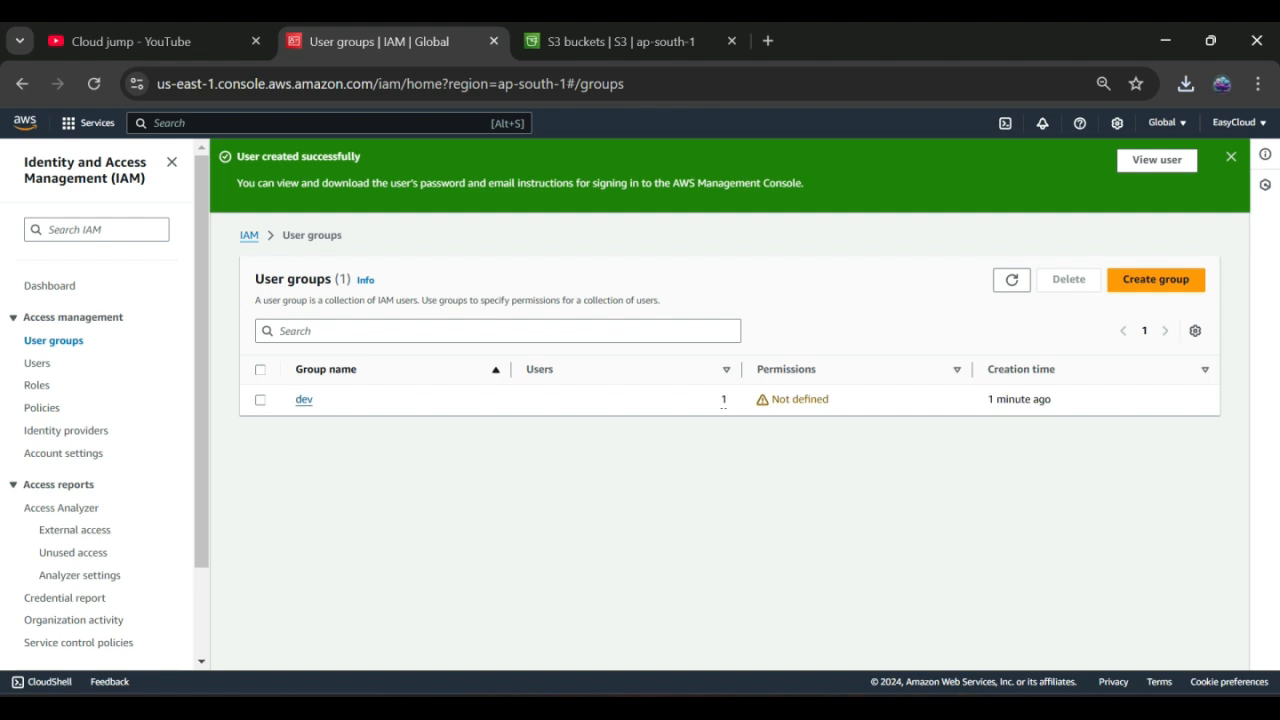
Step: Confirm the dev group has no permission policies, then switch to the S3 buckets list
click(304, 399)
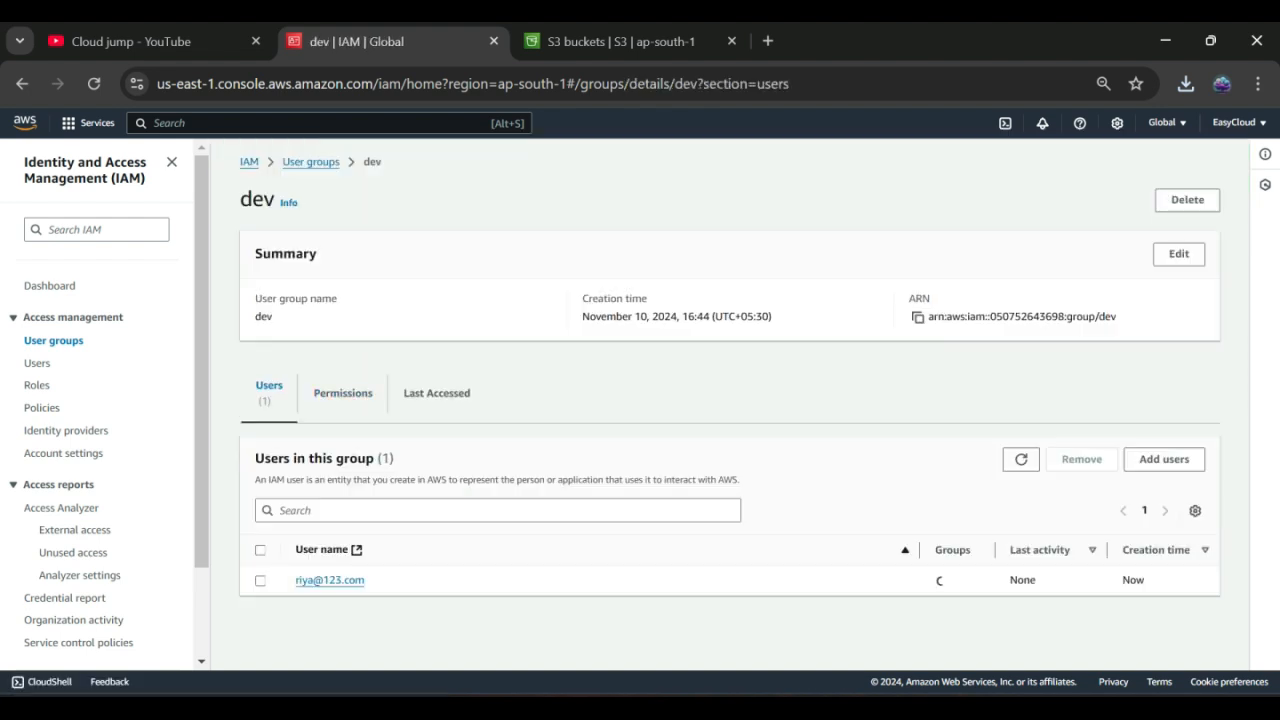
click(343, 393)
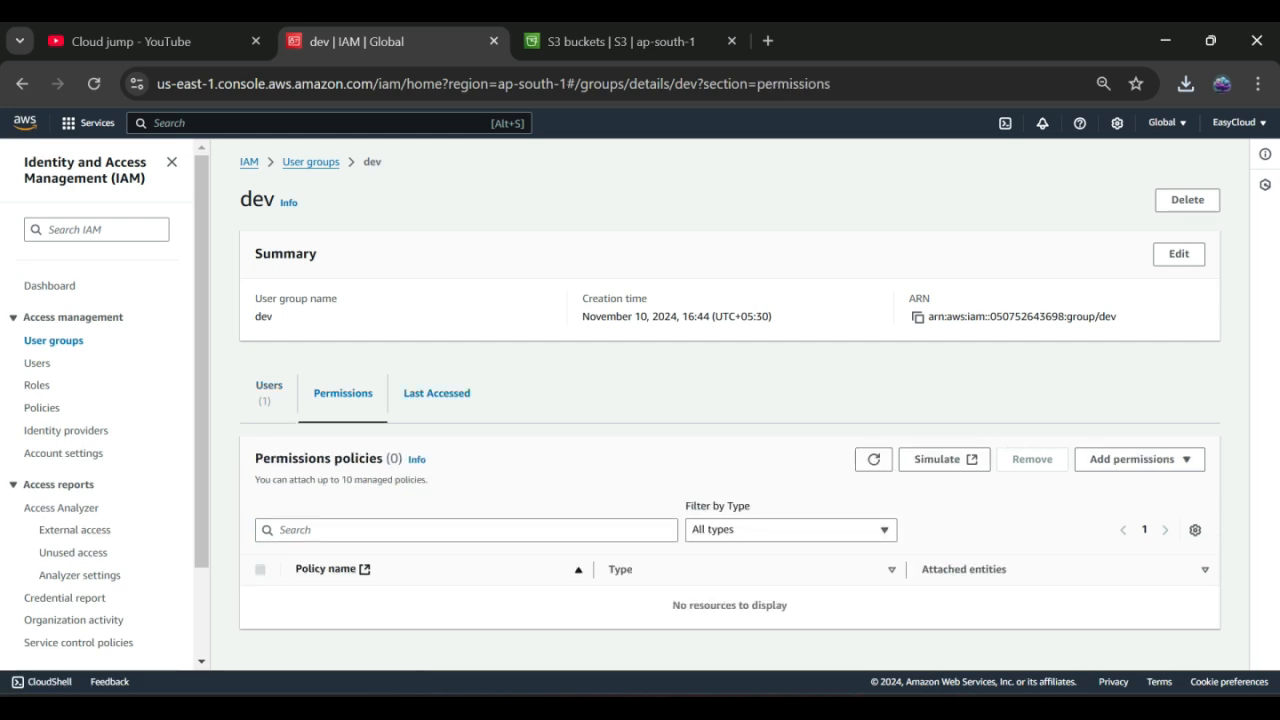
click(437, 393)
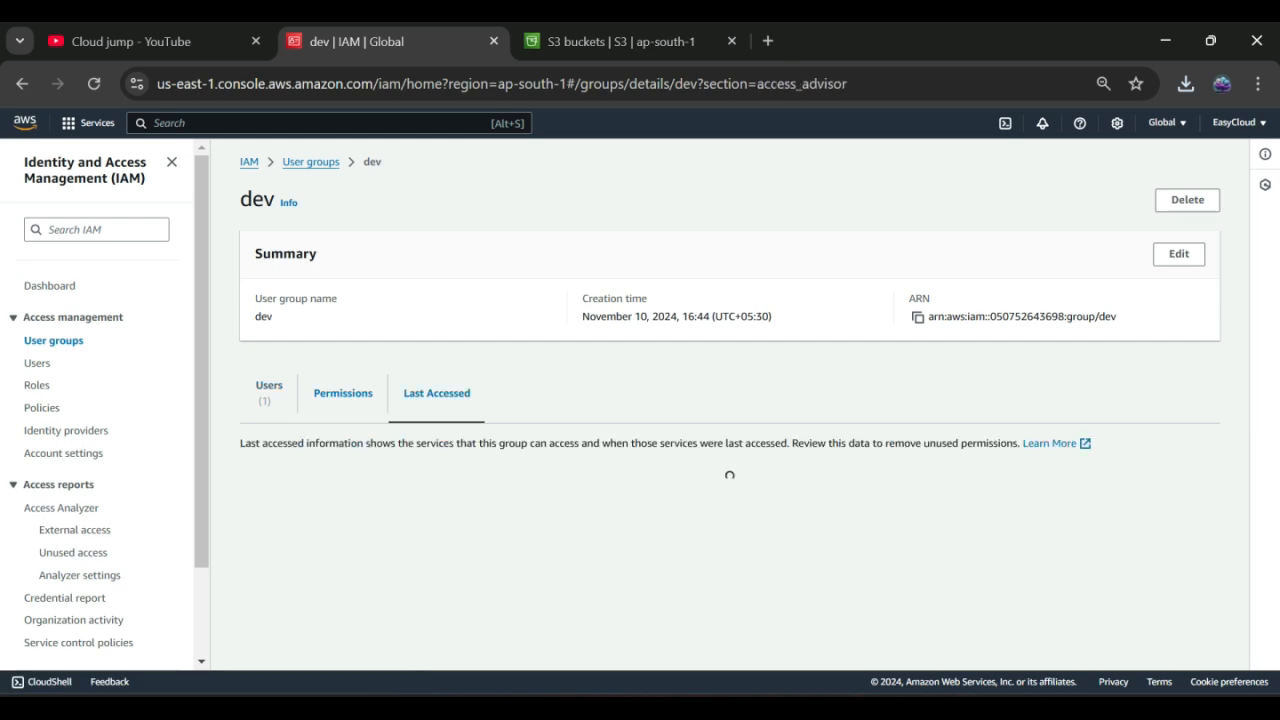
click(343, 393)
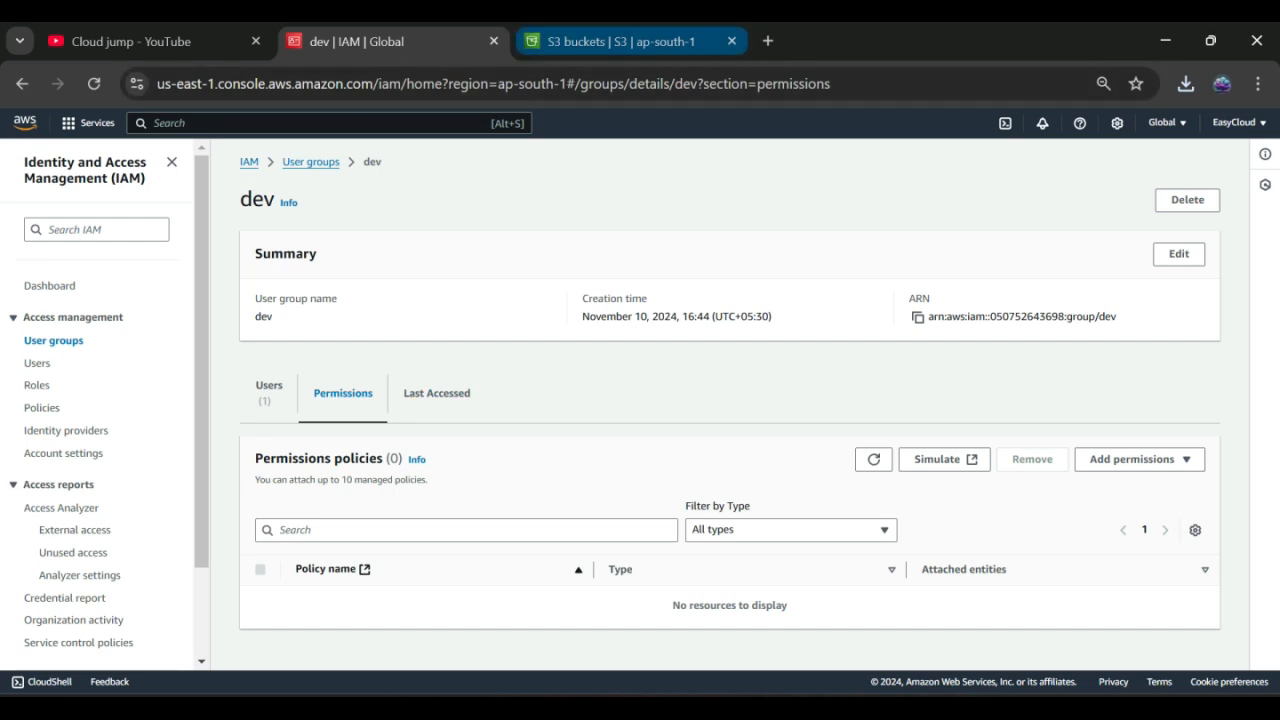
click(620, 41)
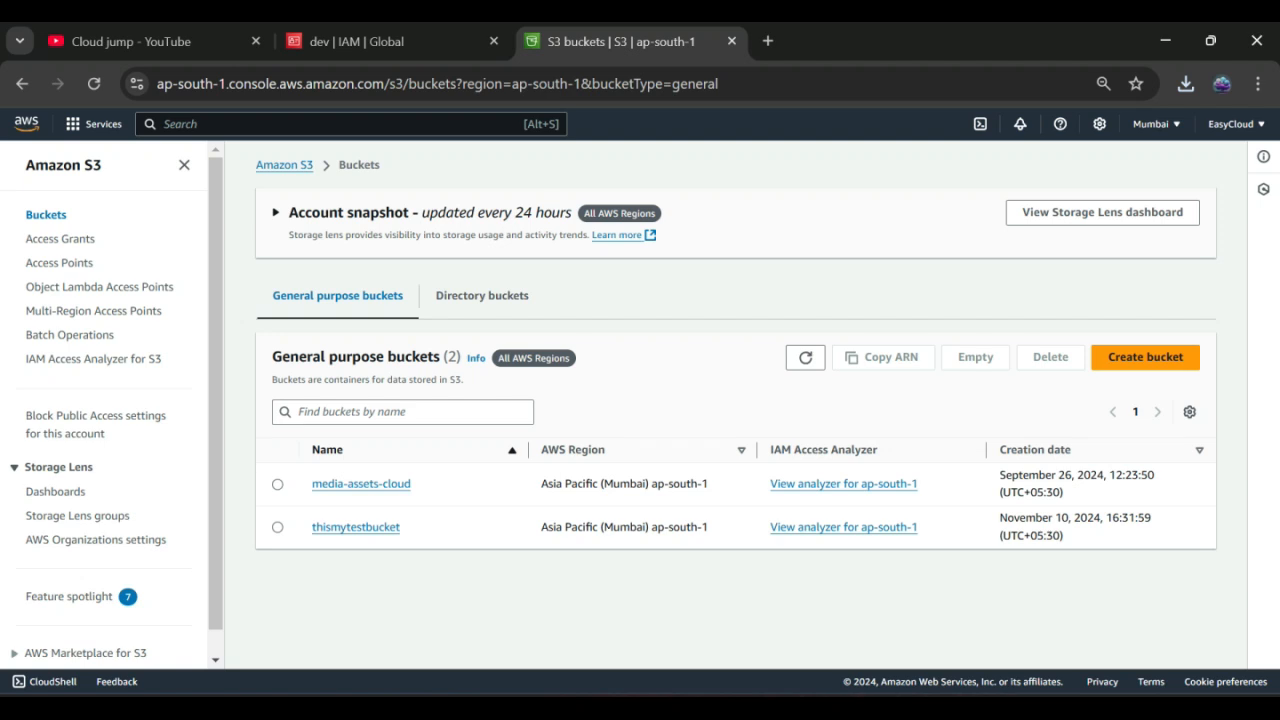
Step: Open a new incognito window and open the downloaded credentials CSV in Notepad
click(1258, 84)
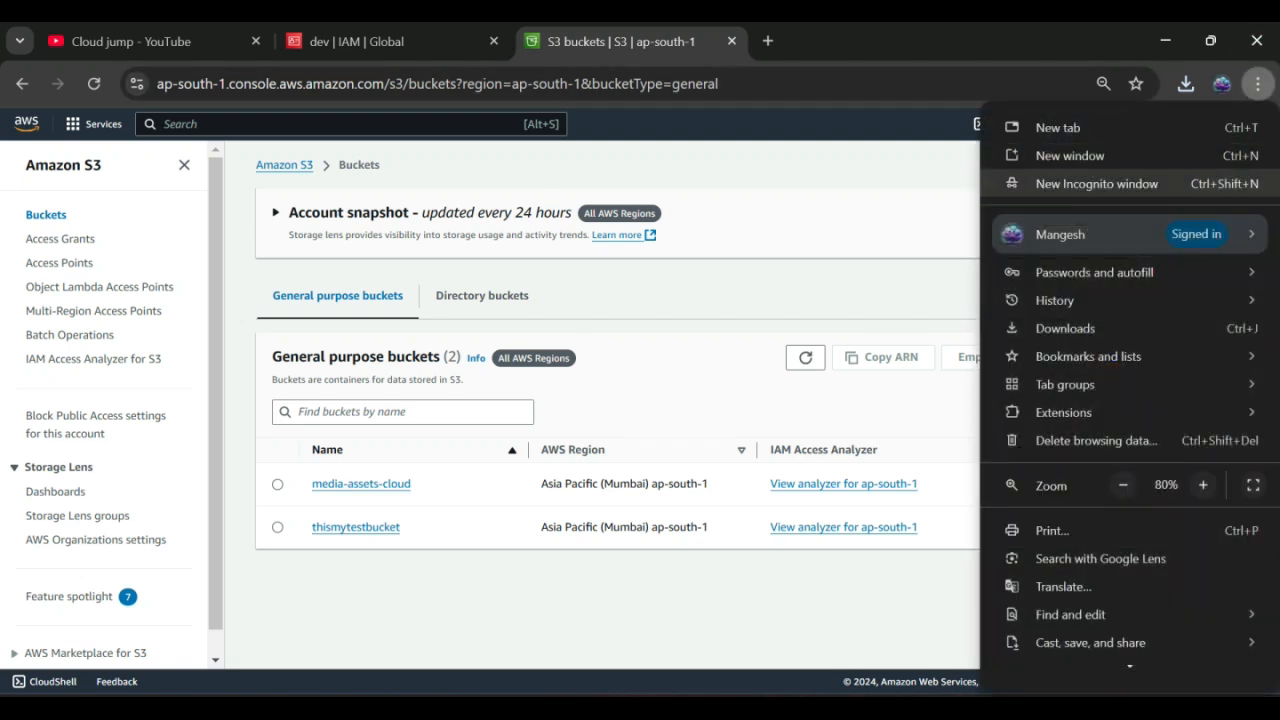
click(1097, 184)
key(alt+Tab)
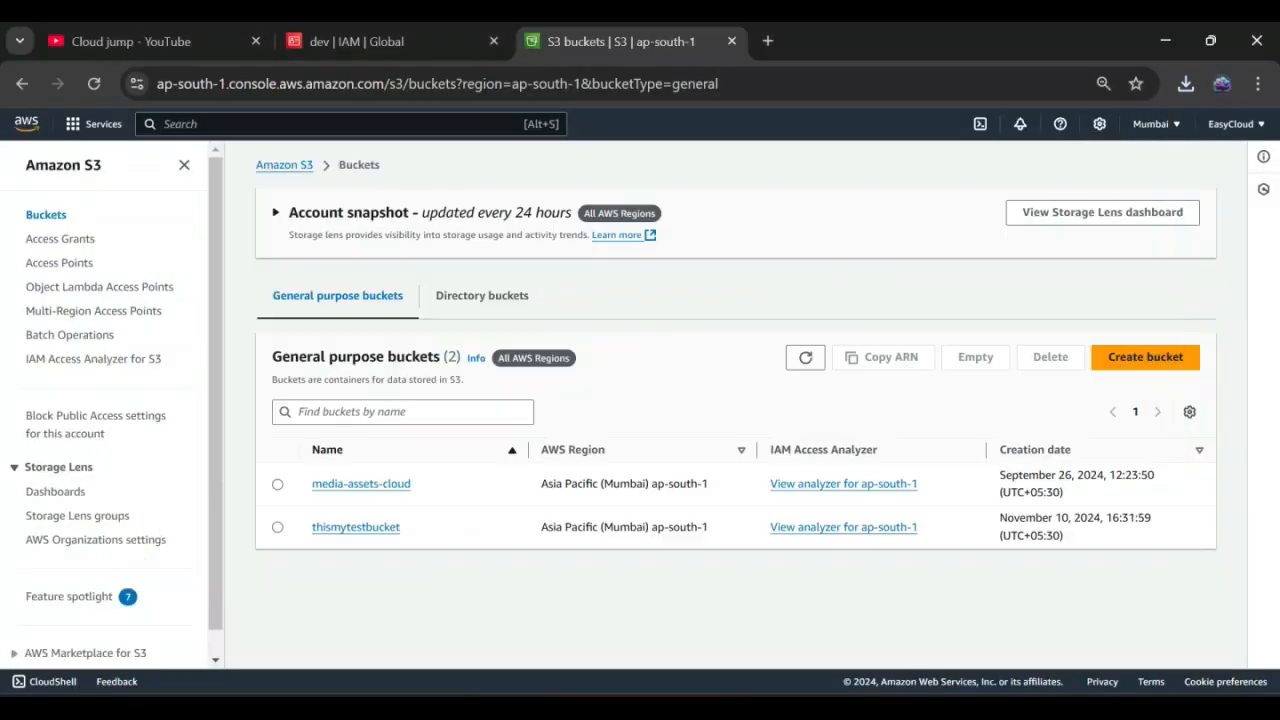
click(360, 41)
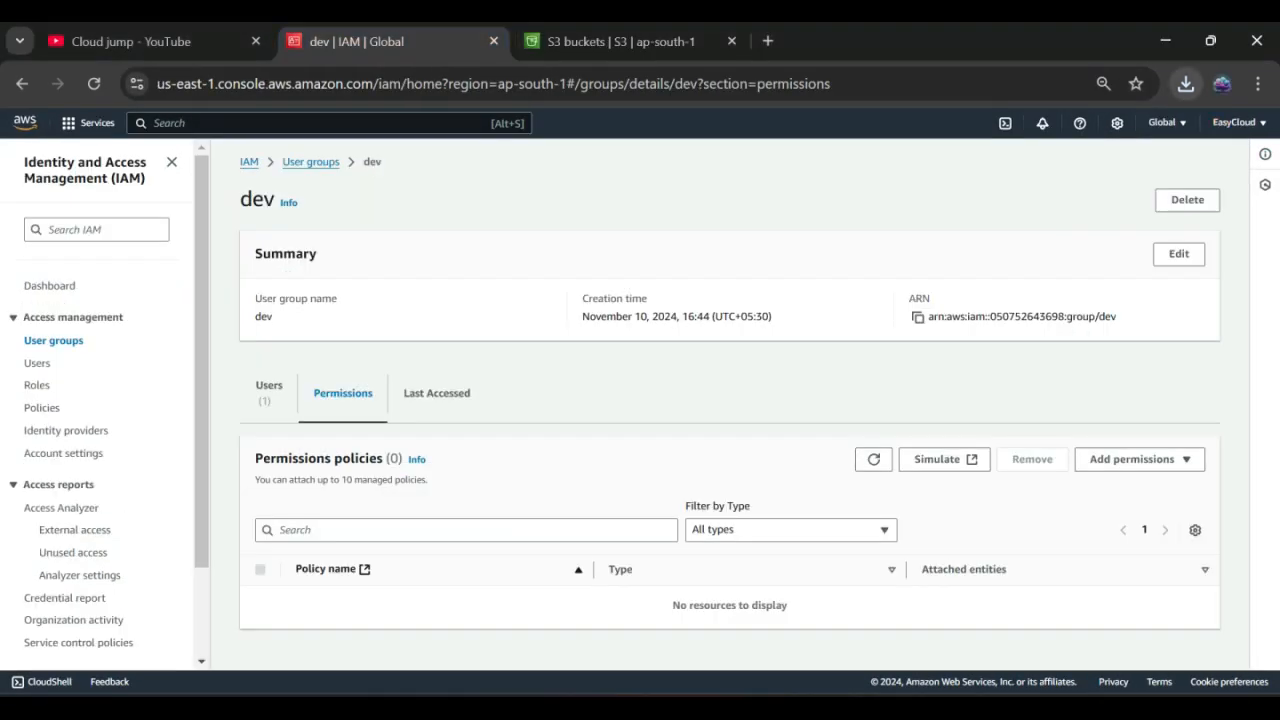
click(1185, 84)
click(1025, 176)
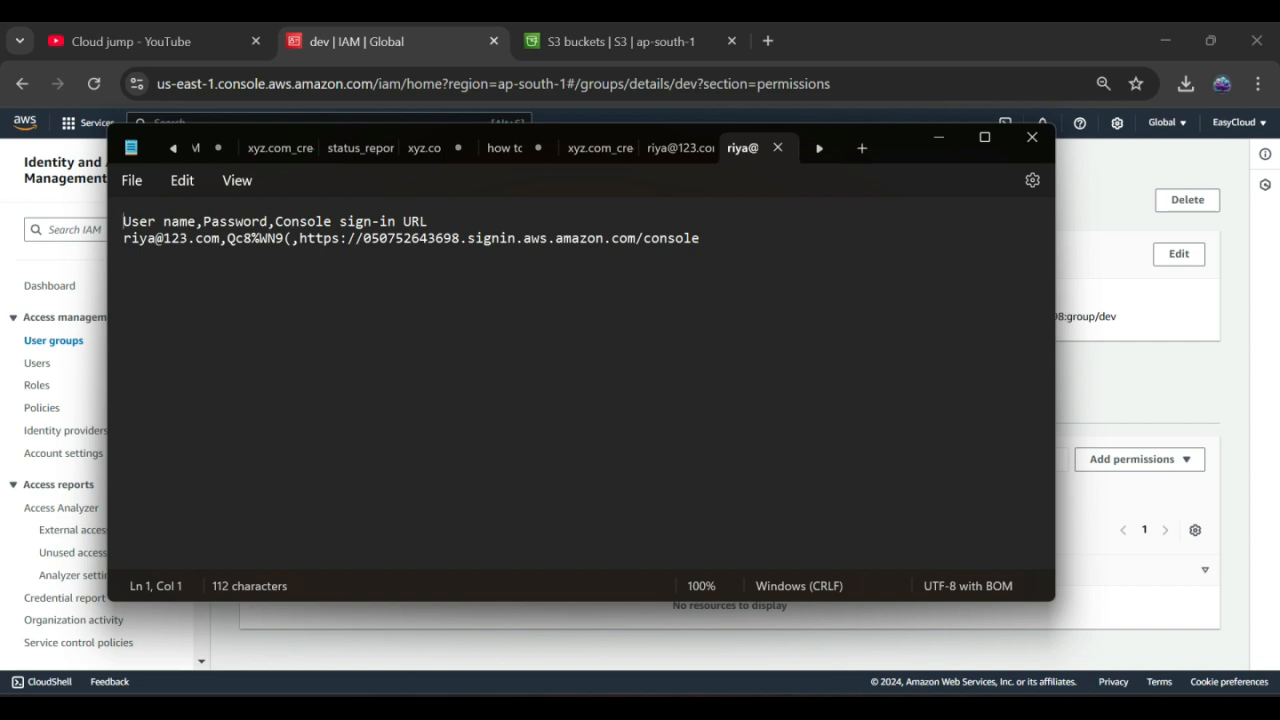
Step: Copy the console sign-in URL from the credentials file and bring the incognito window forward
drag(299, 238, 700, 238)
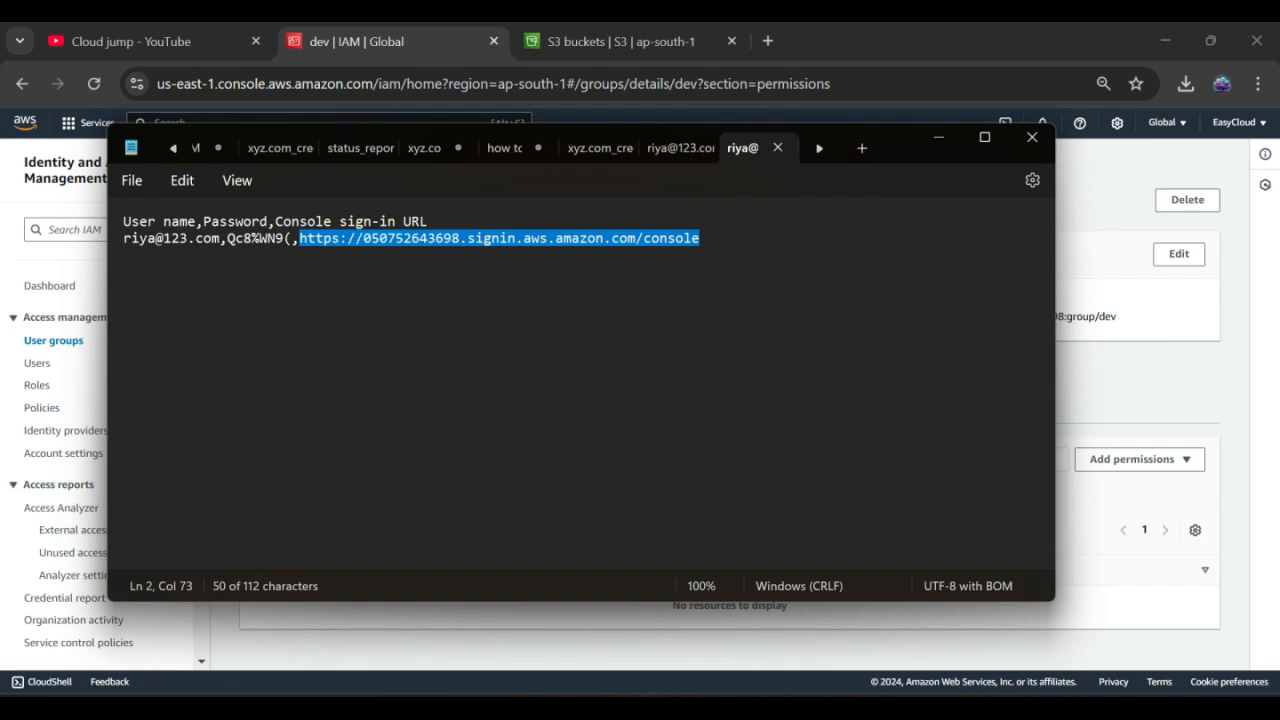
click(938, 137)
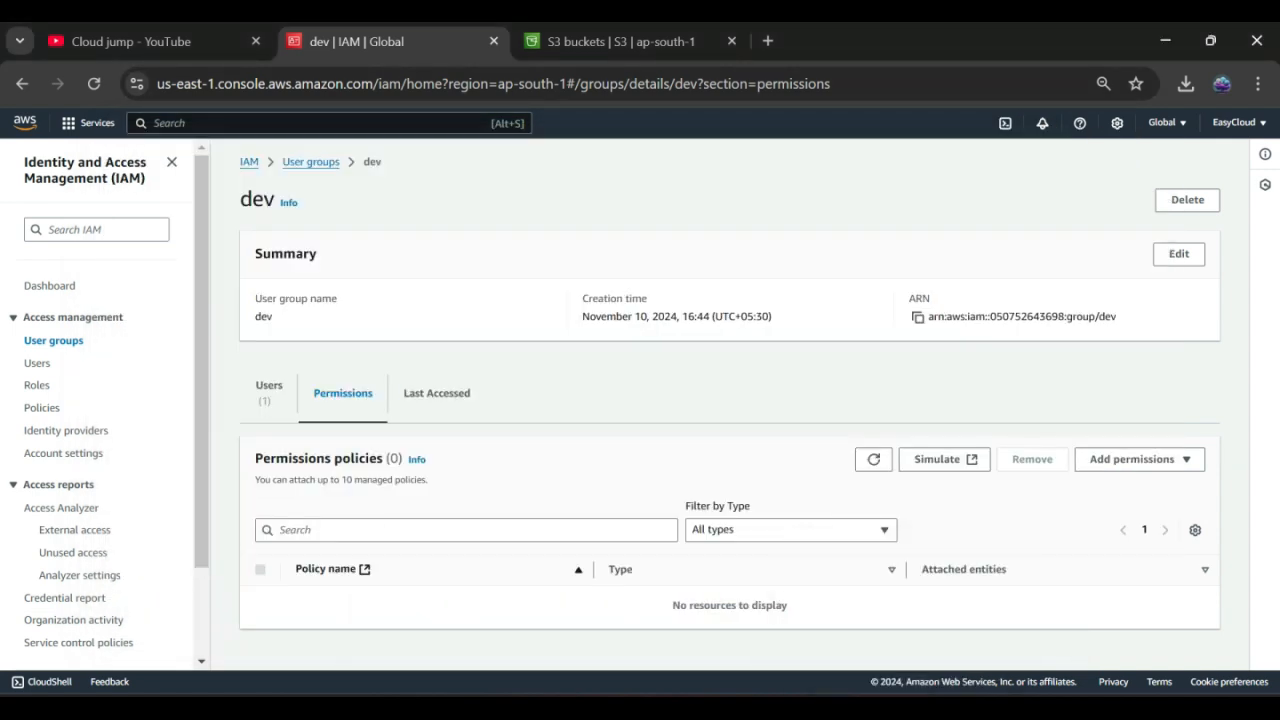
mouse_move(809, 708)
click(1134, 612)
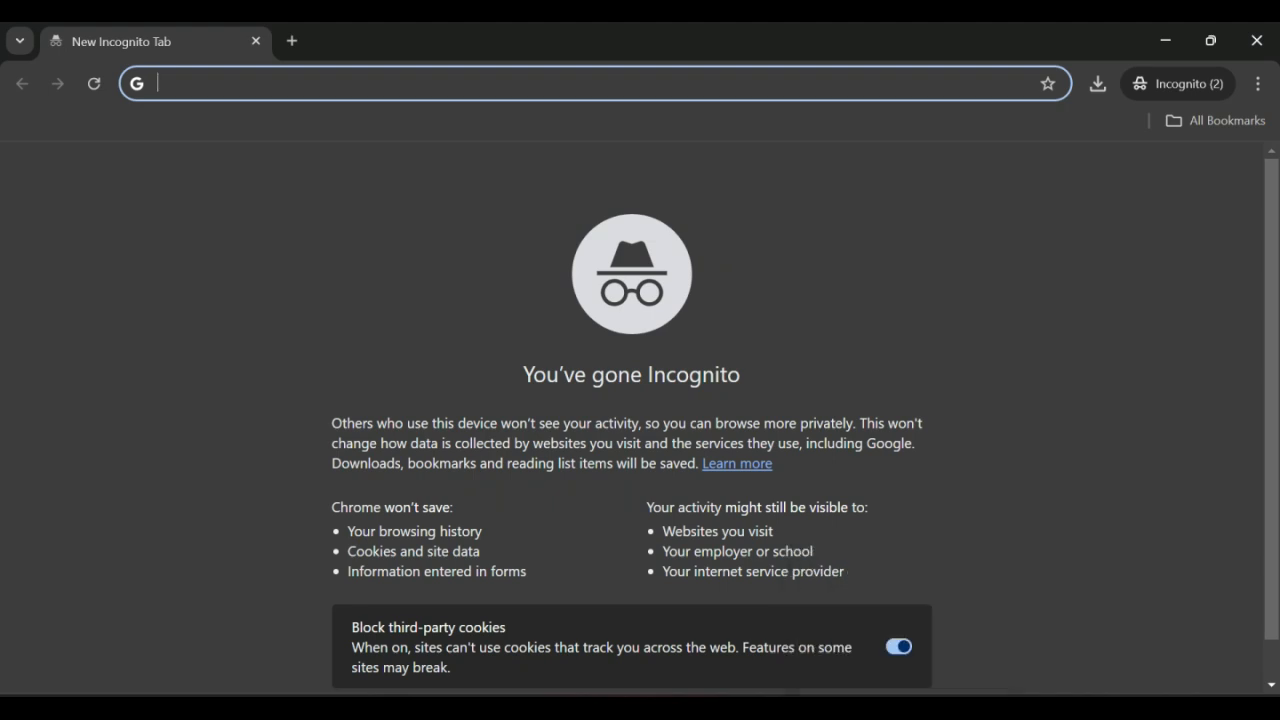
Step: Load the sign-in URL in incognito and paste the IAM user name from the credentials file
text(https://050752643698.signin.aws.amazon.com/console)
key(Return)
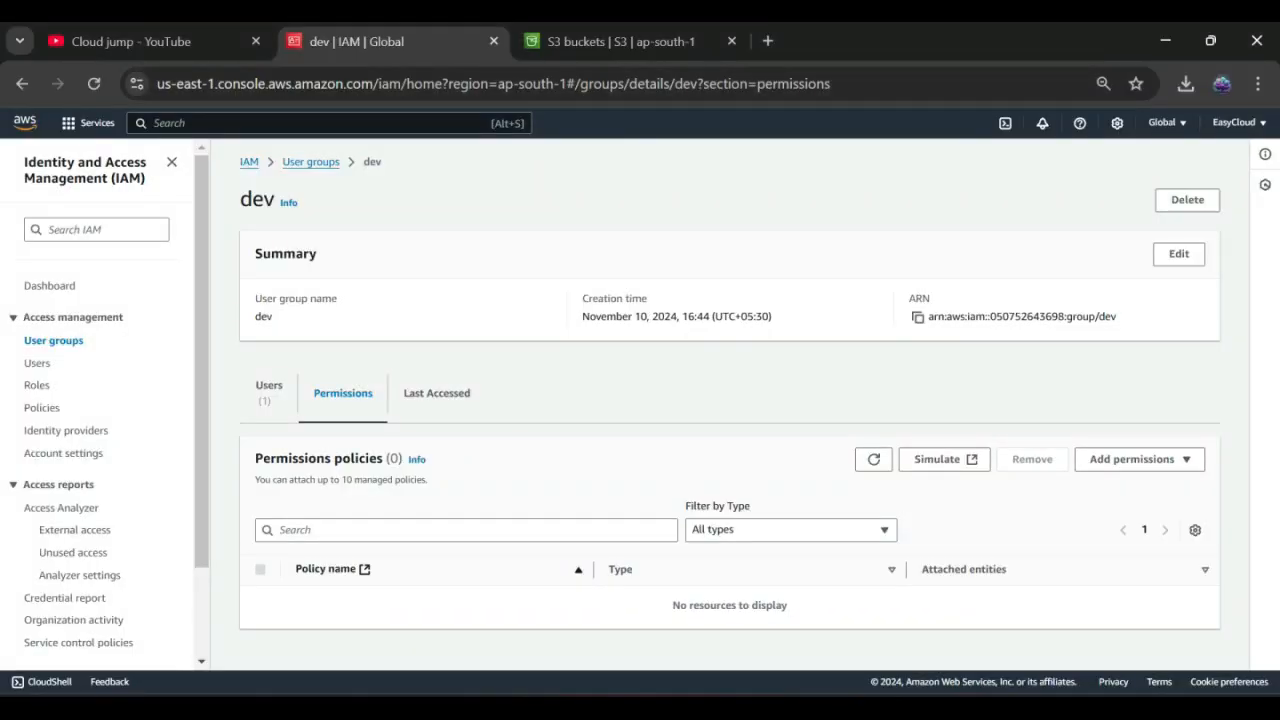
key(alt+Tab)
key(alt+Tab)
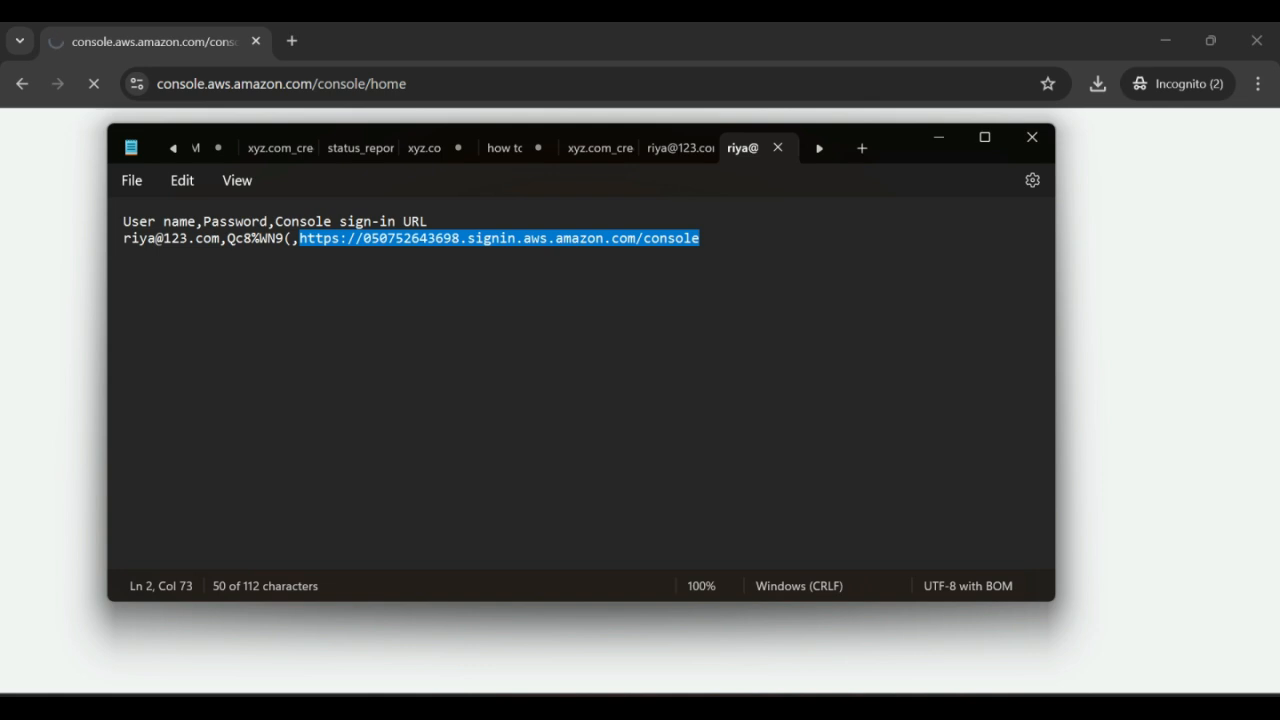
drag(123, 238, 219, 238)
key(ctrl+c)
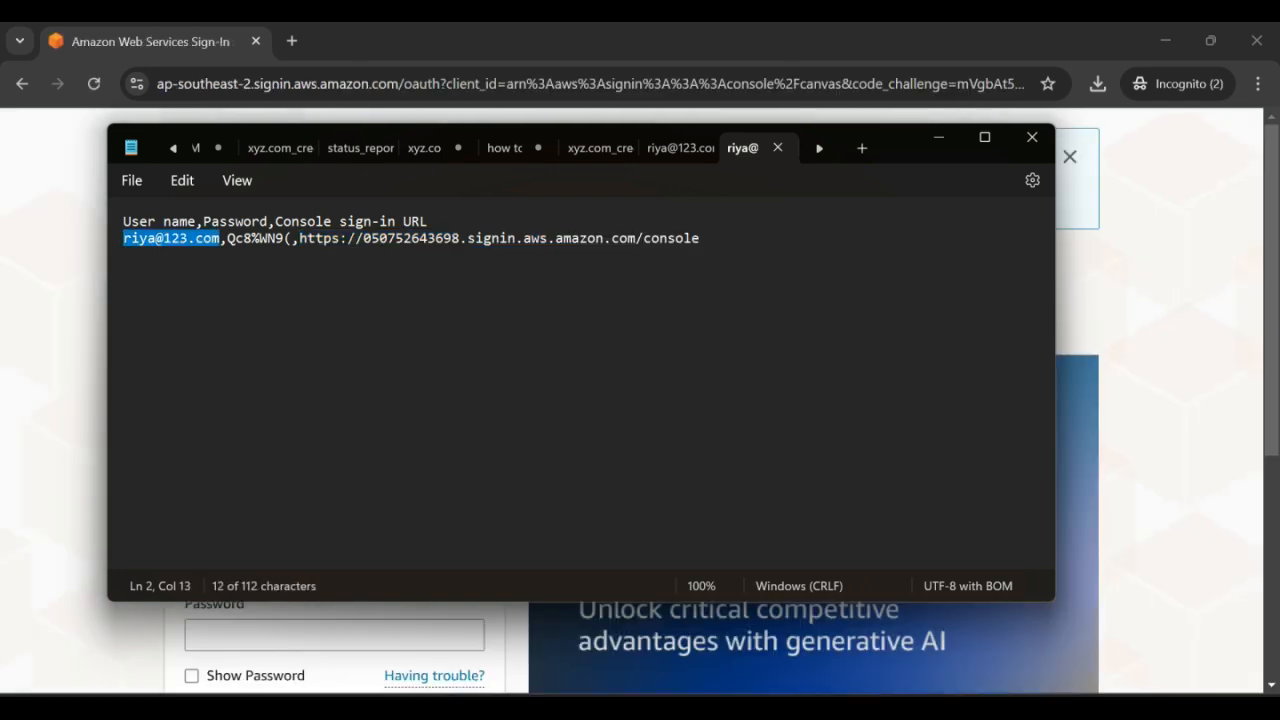
key(alt+Tab)
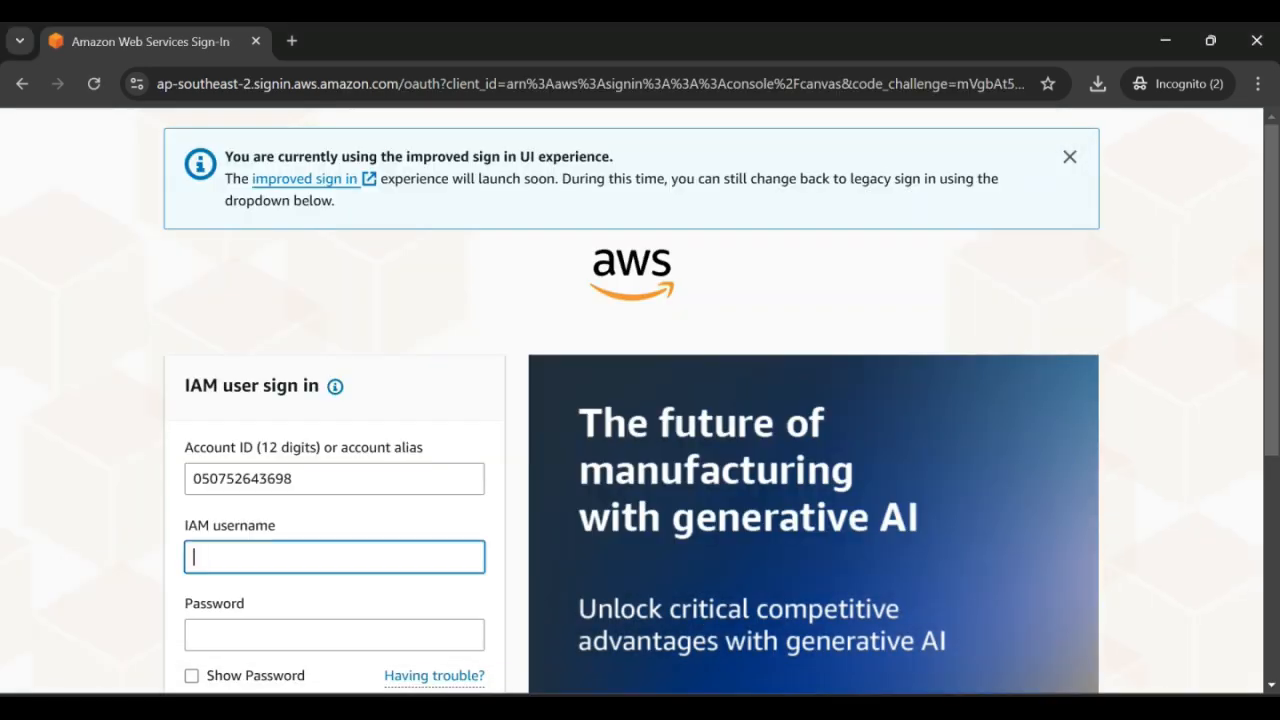
key(ctrl+v)
Step: Paste the user's password from the credentials file and sign in to Console Home
scroll(640, 400, down, 2)
key(Tab)
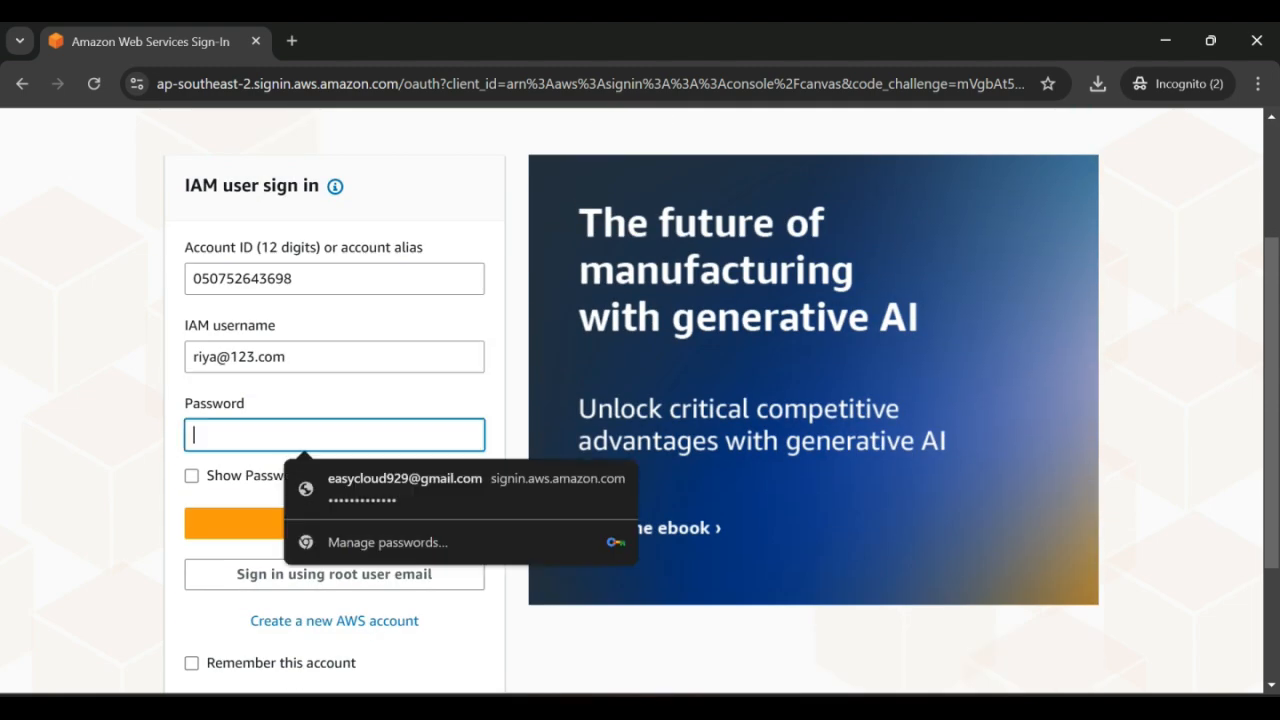
key(Tab)
key(shift+Tab)
key(alt+Tab)
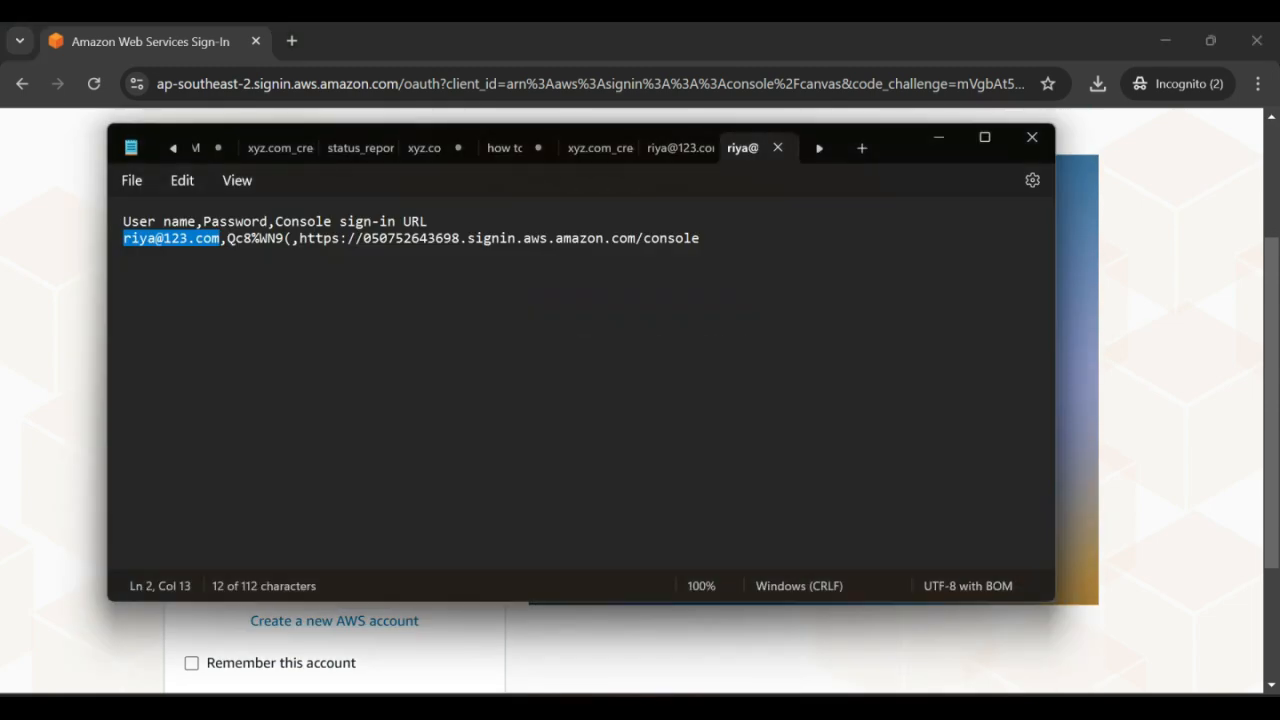
key(Right)
key(Right)
key(shift+Right)
key(shift+Right)
key(shift+Right)
key(shift+Right)
key(shift+Right)
key(shift+Right)
key(shift+Right)
key(shift+Right)
key(shift+Right)
key(shift+Right)
key(shift+Right)
key(shift+Right)
key(shift+Right)
key(shift+Right)
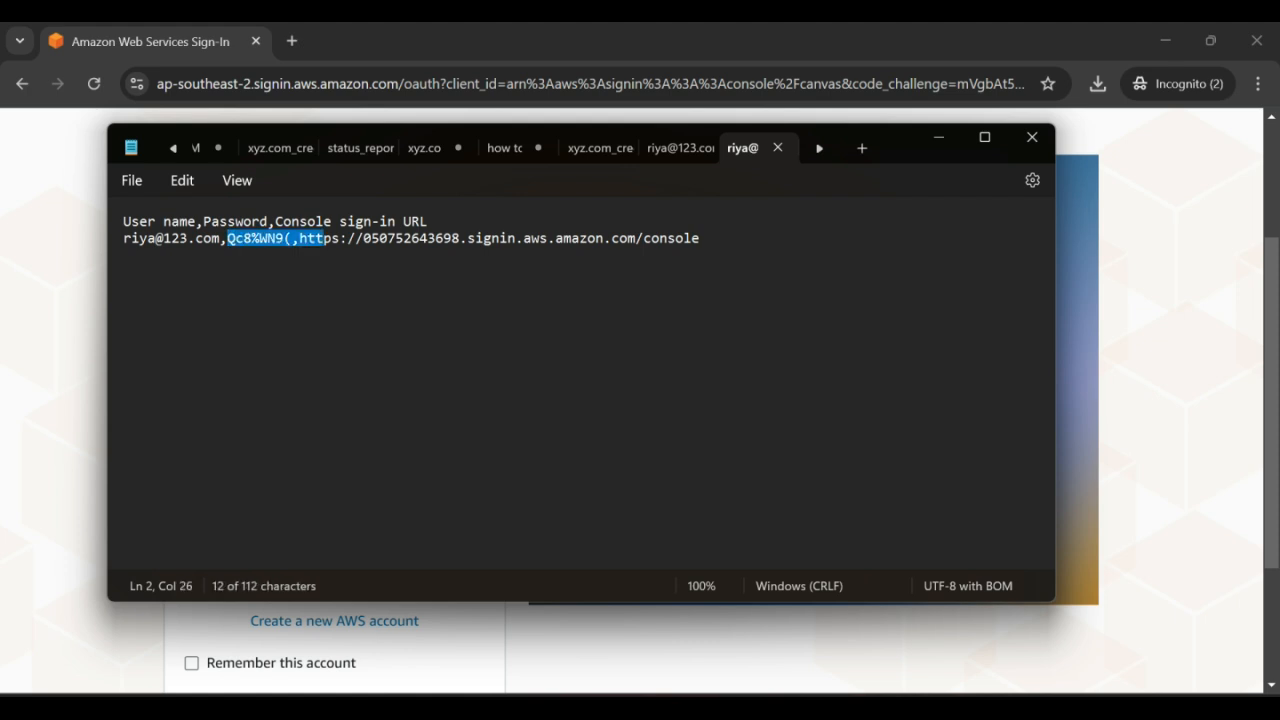
key(shift+Left)
key(shift+Left)
key(shift+Left)
key(shift+Left)
key(shift+Left)
key(shift+Left)
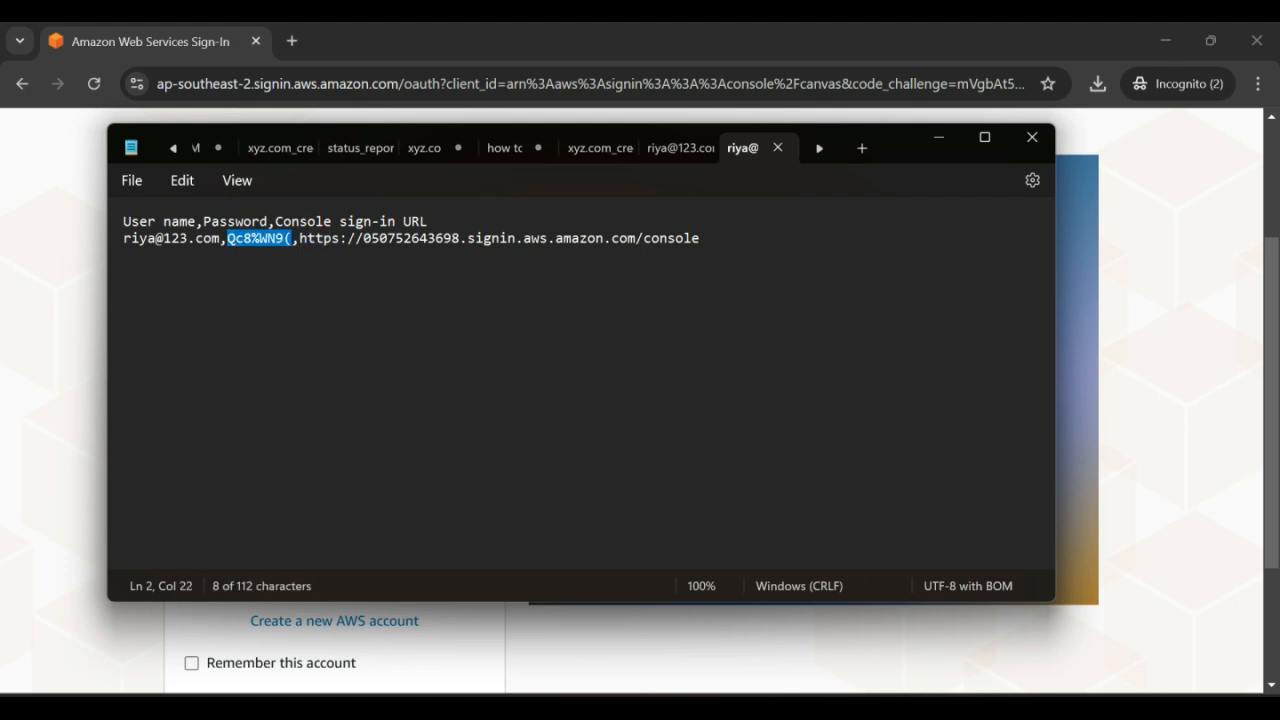
key(ctrl+c)
key(alt+Tab)
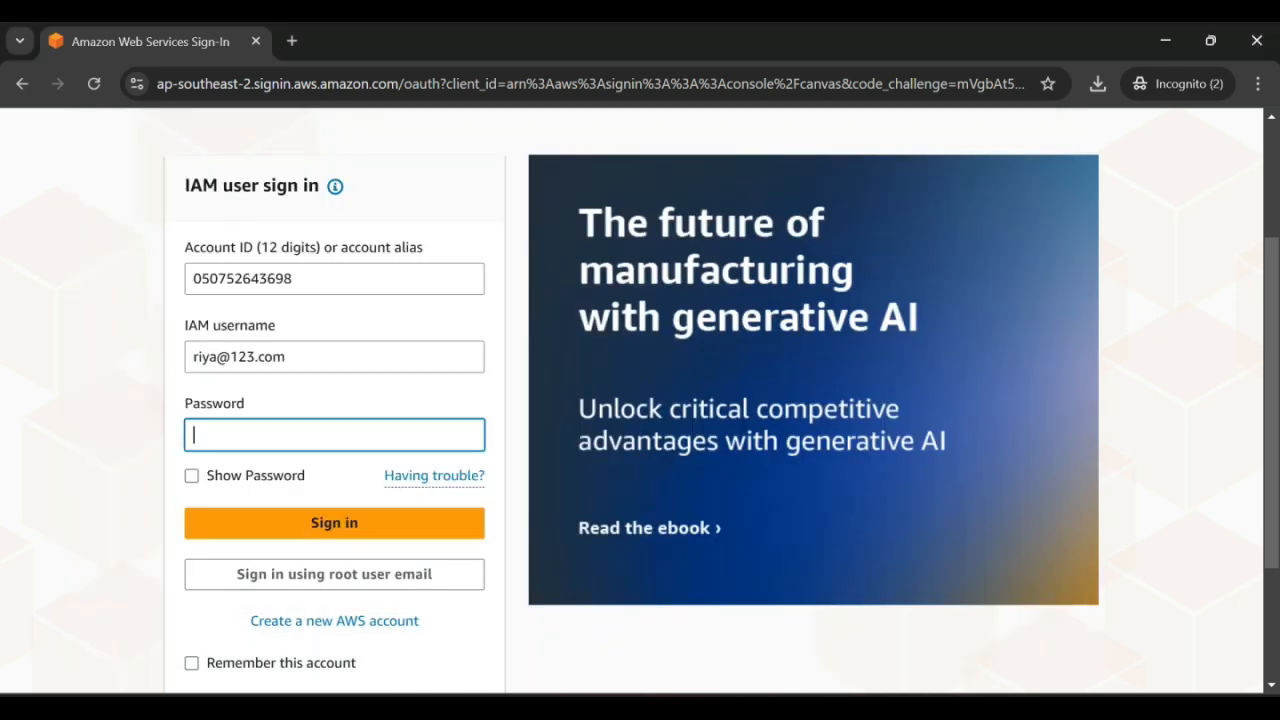
key(ctrl+v)
scroll(640, 400, down, 2)
key(Return)
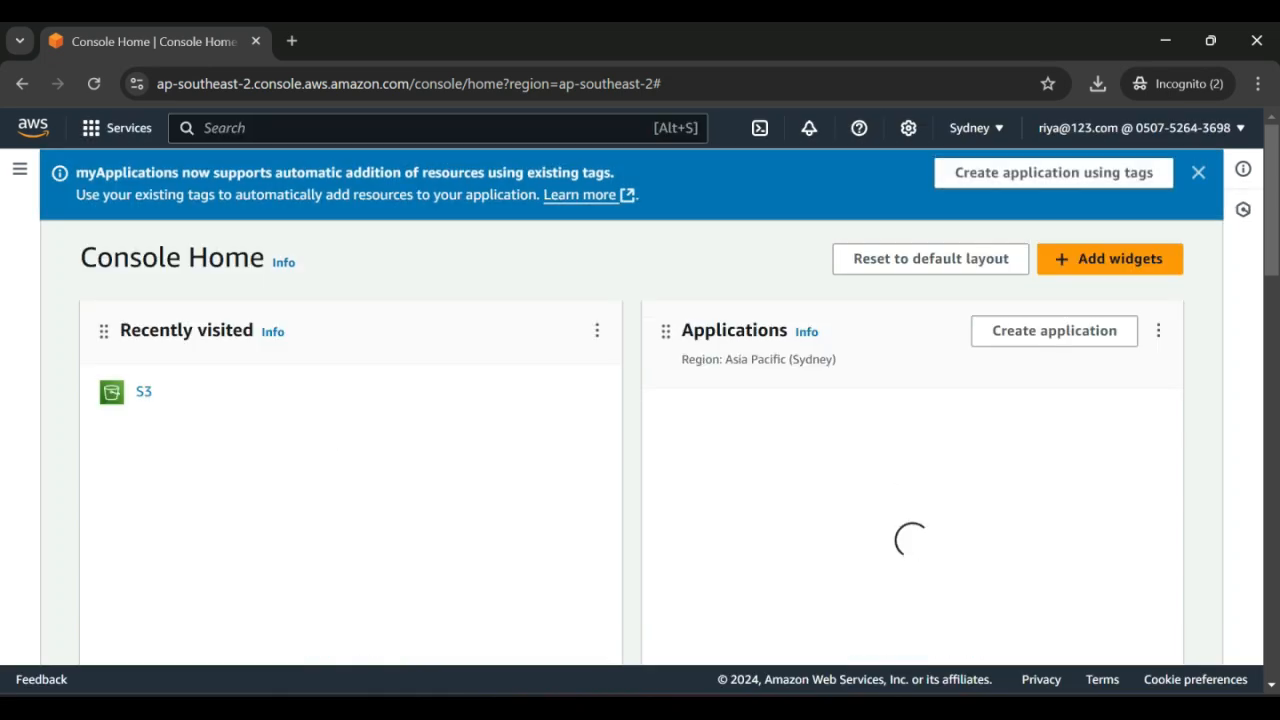
Step: As the new user, open S3 Buckets and see the error denying permission to list buckets
click(1198, 173)
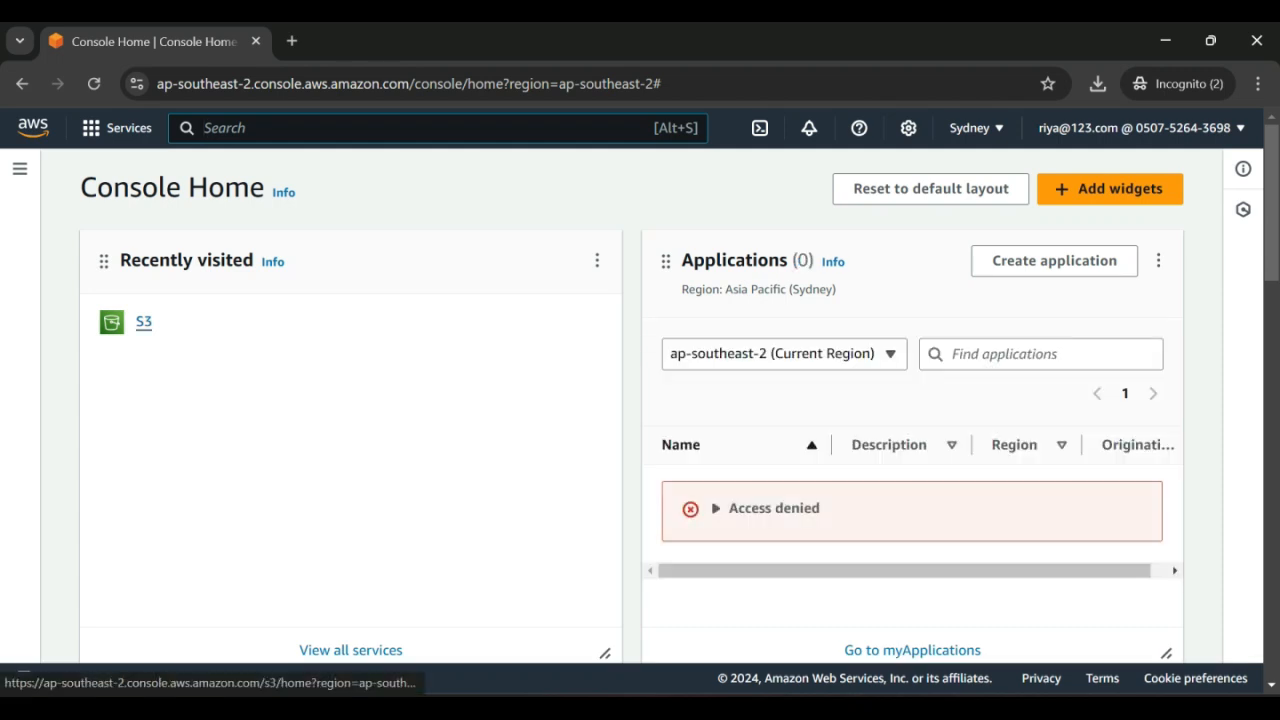
click(143, 321)
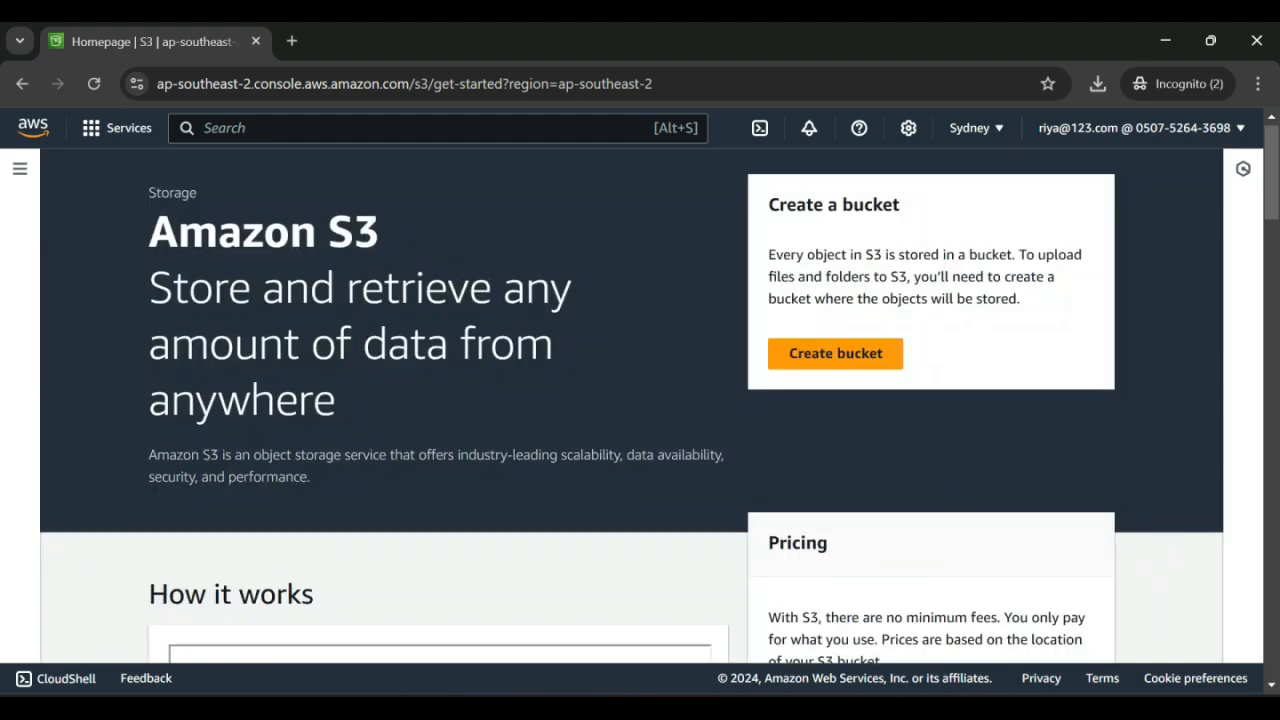
scroll(640, 400, down, 5)
scroll(640, 400, up, 5)
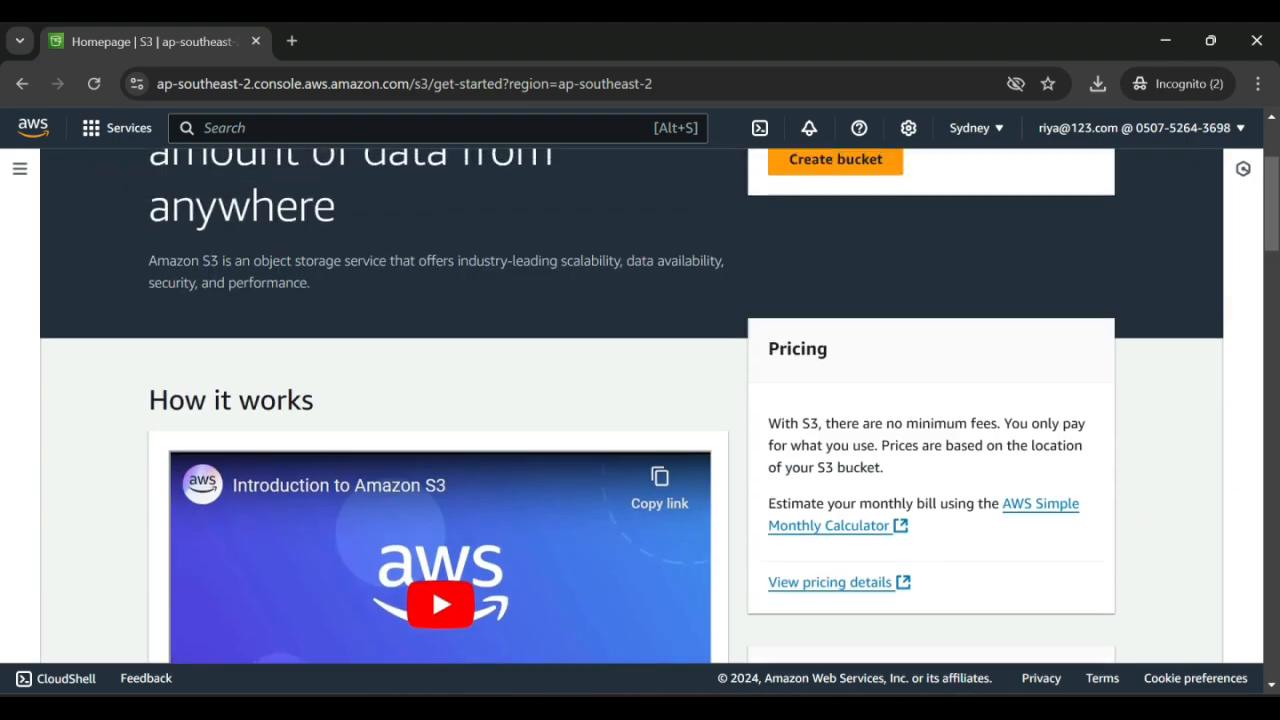
click(19, 168)
click(57, 241)
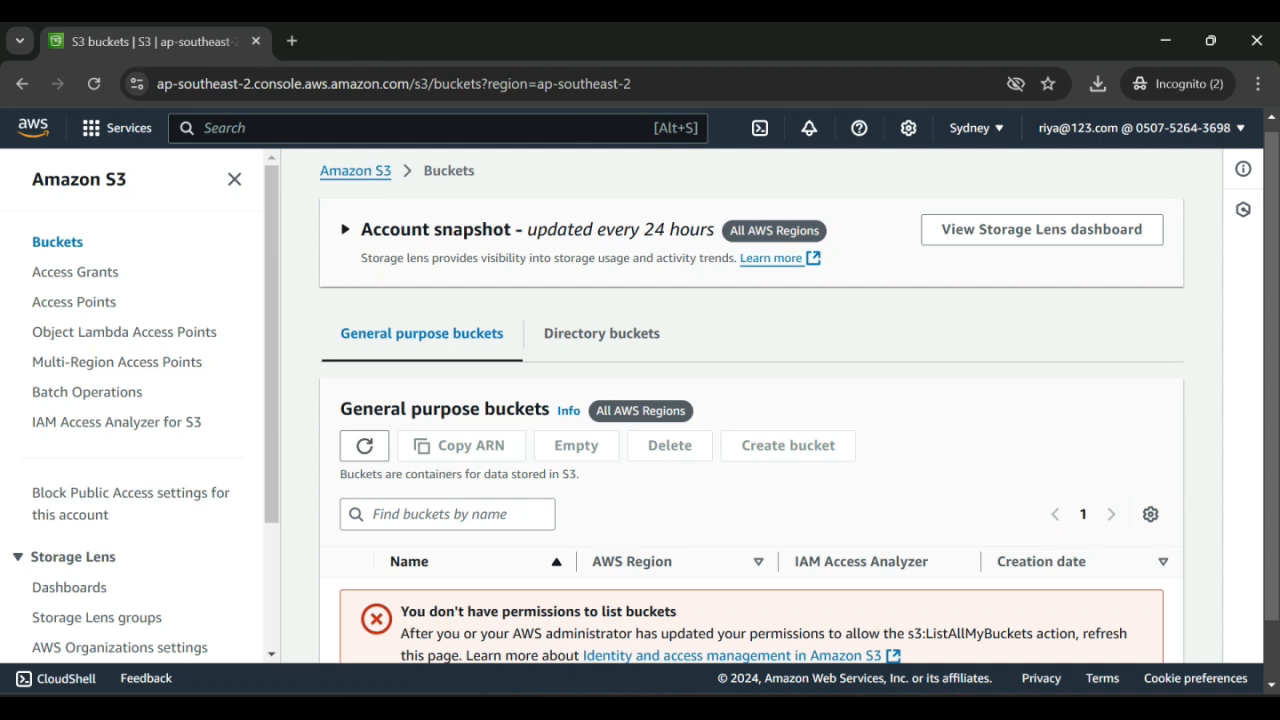
scroll(750, 400, down, 1)
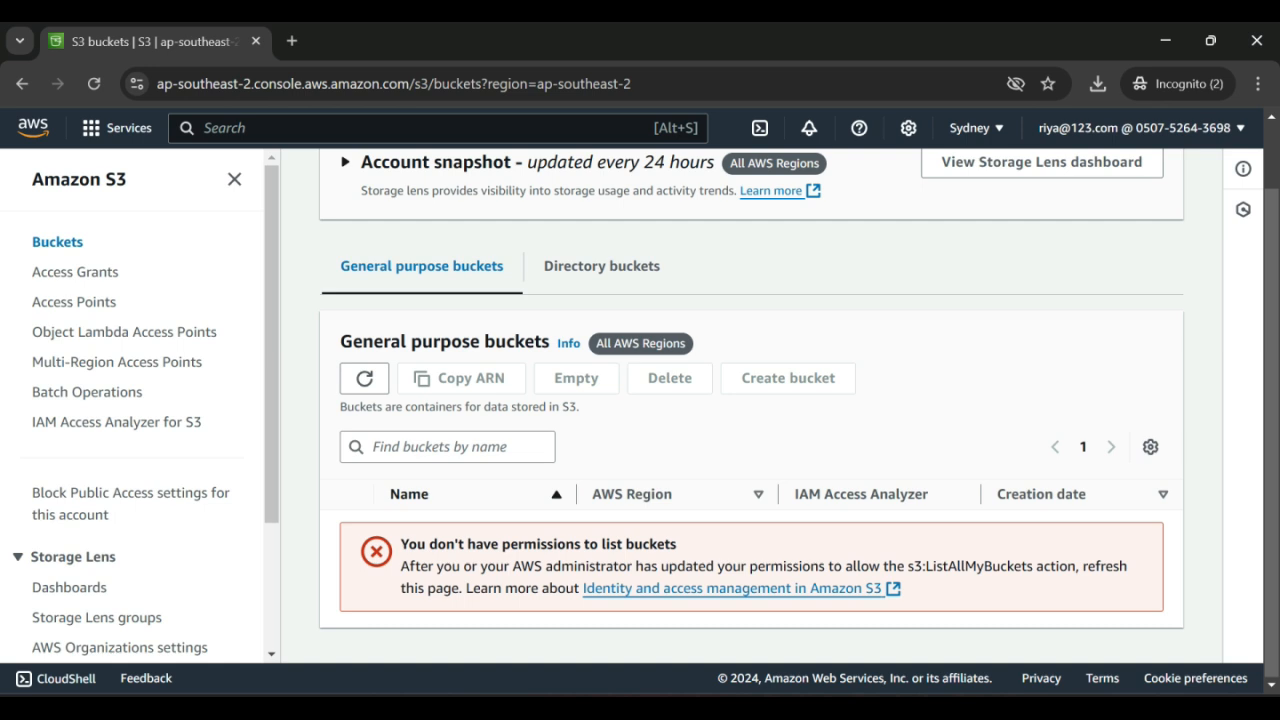
drag(400, 544, 677, 544)
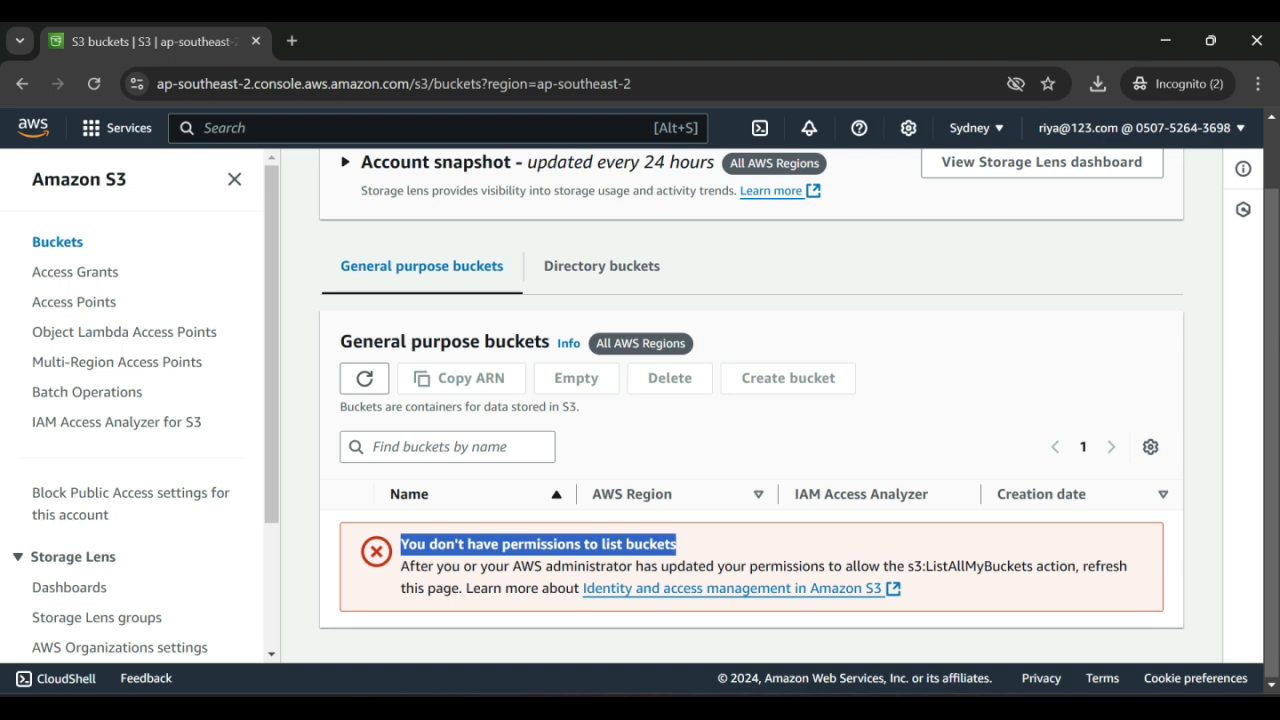
key(alt+Tab)
key(alt+Tab)
Step: Attach the AmazonS3ReadOnlyAccess managed policy to the dev group, found by searching 's3read'
mouse_move(810, 708)
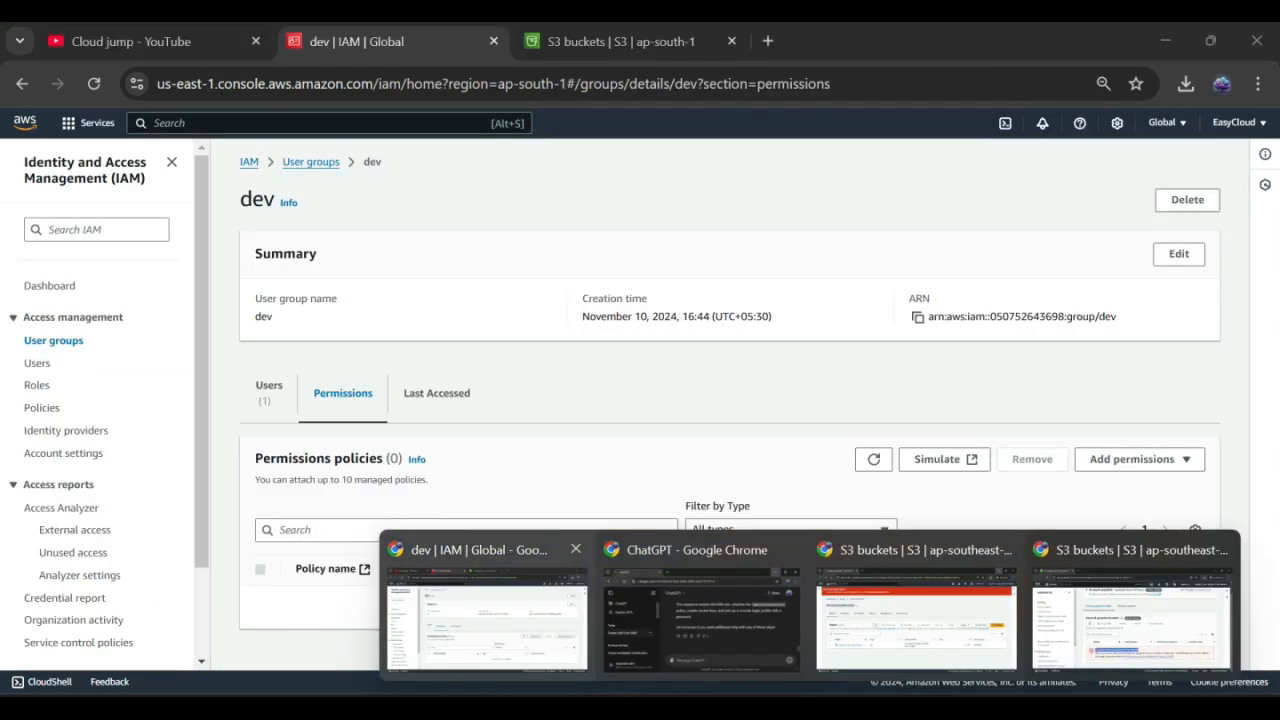
click(487, 620)
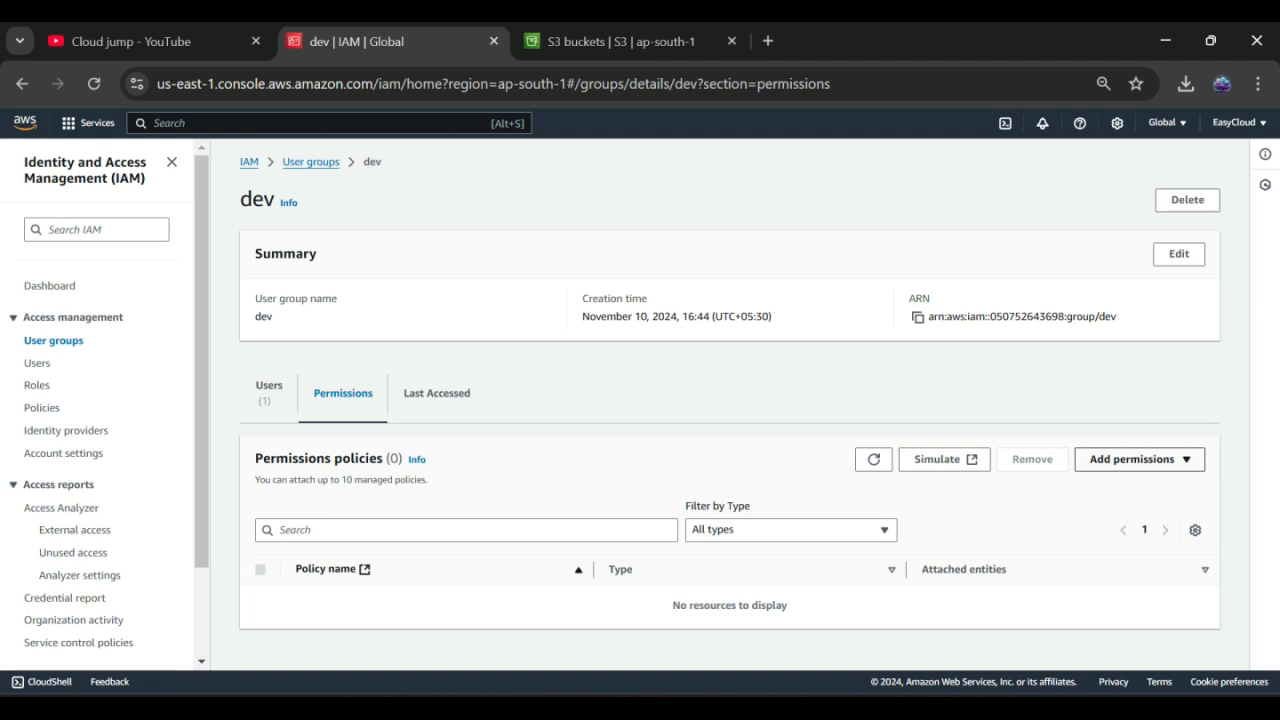
click(1139, 459)
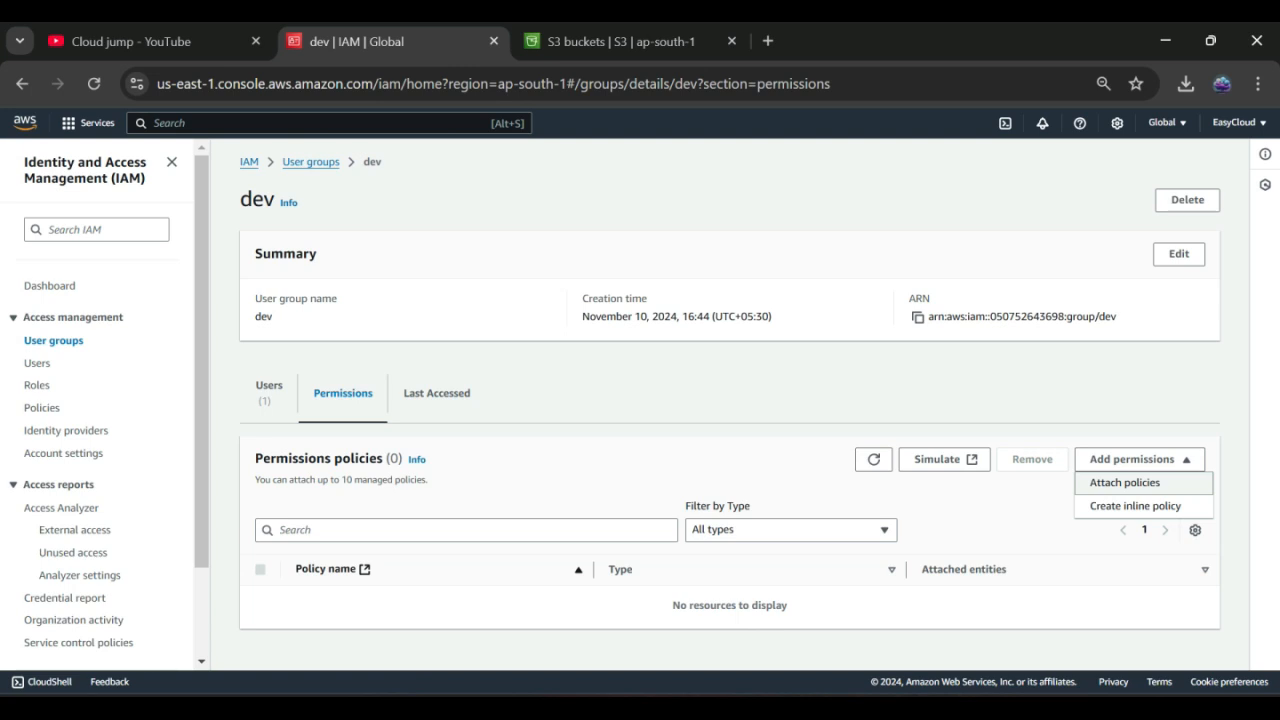
click(1125, 483)
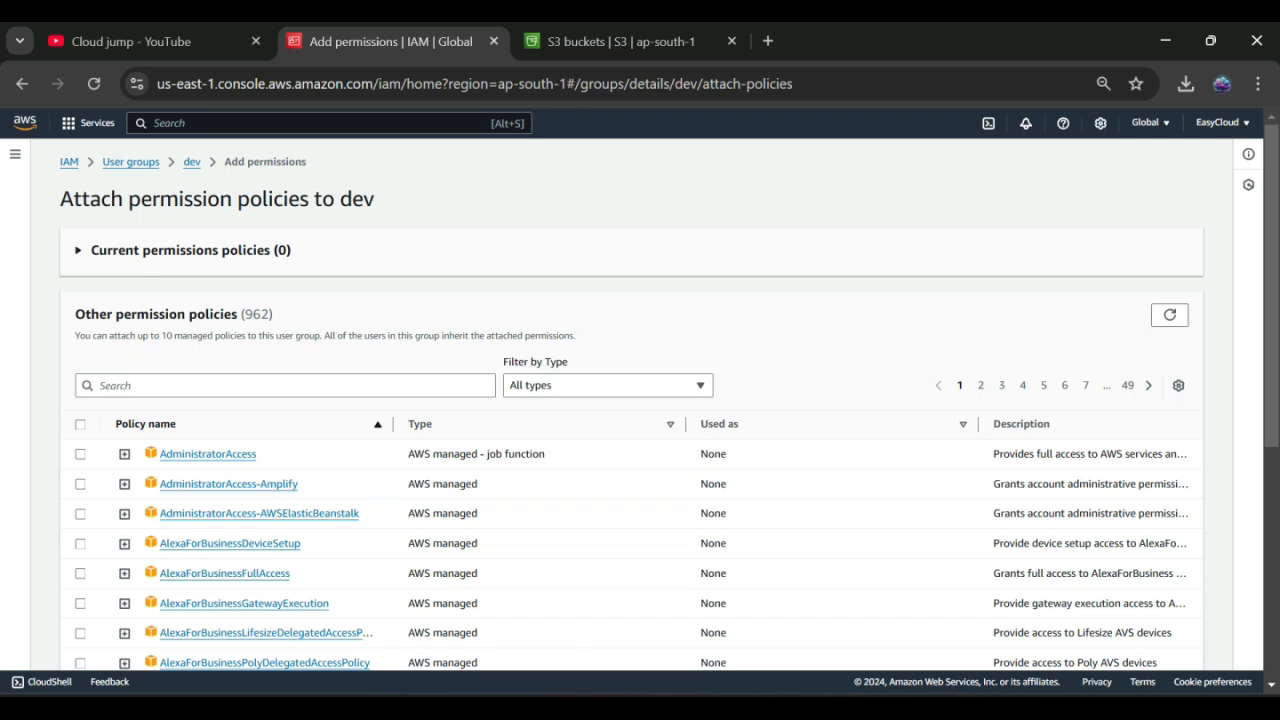
click(285, 386)
text(s3read)
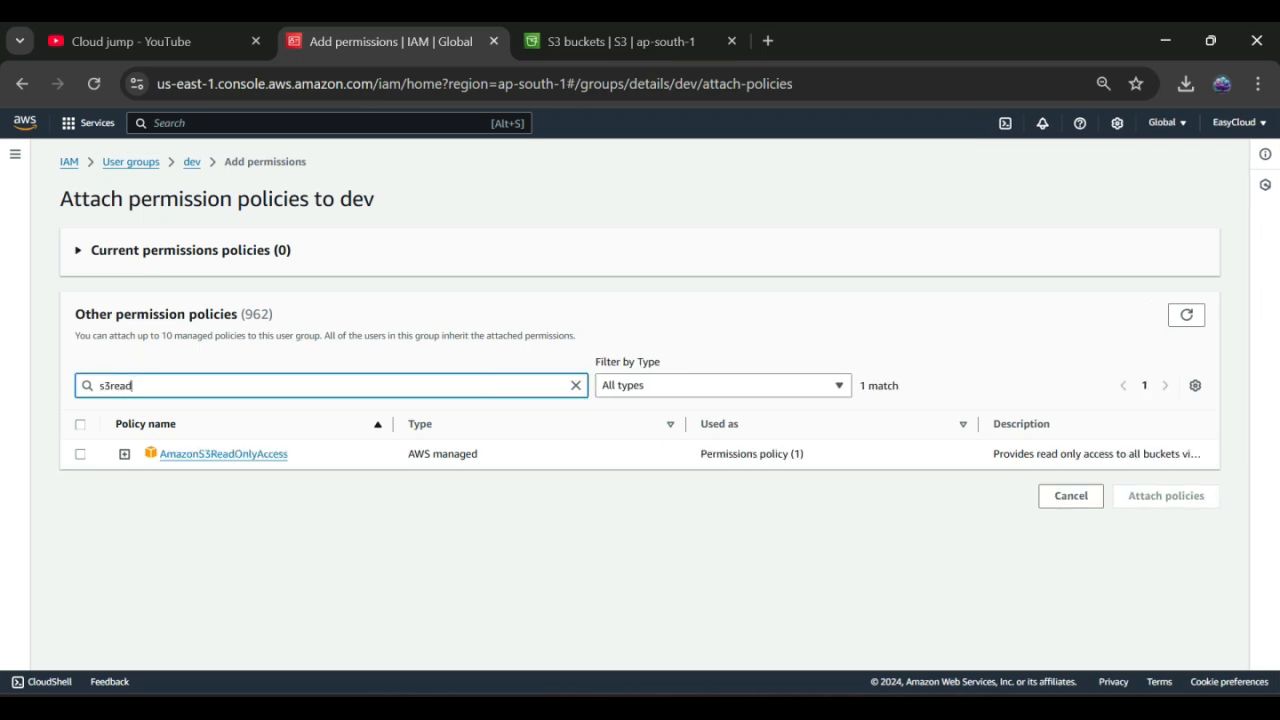
click(80, 454)
click(1166, 496)
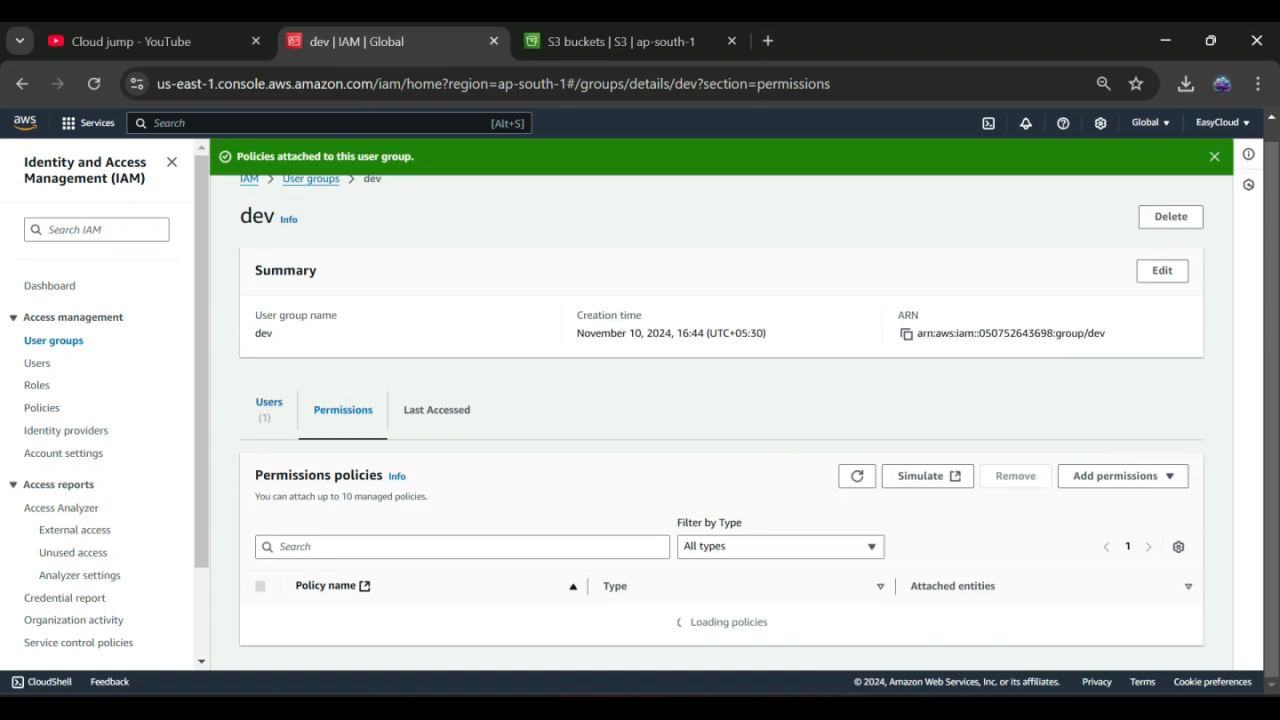
Step: Review the dev group's users and permissions, then return to the group user's S3 window
click(269, 403)
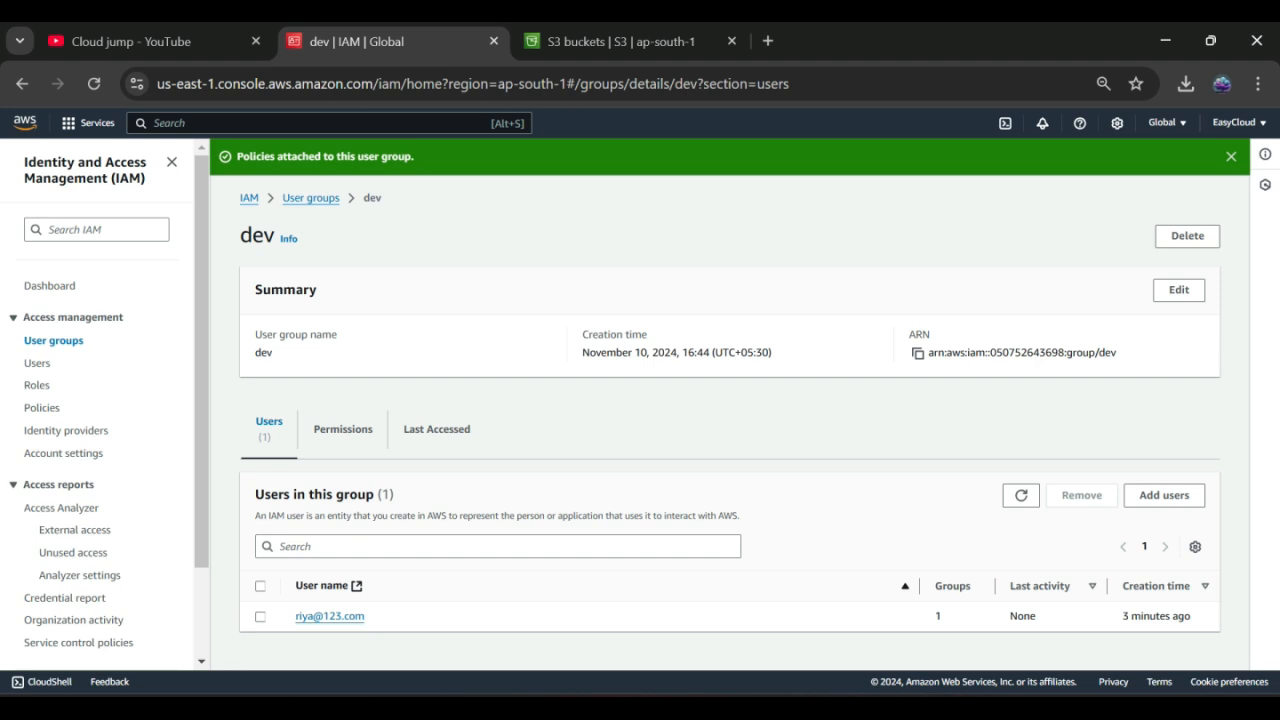
click(343, 429)
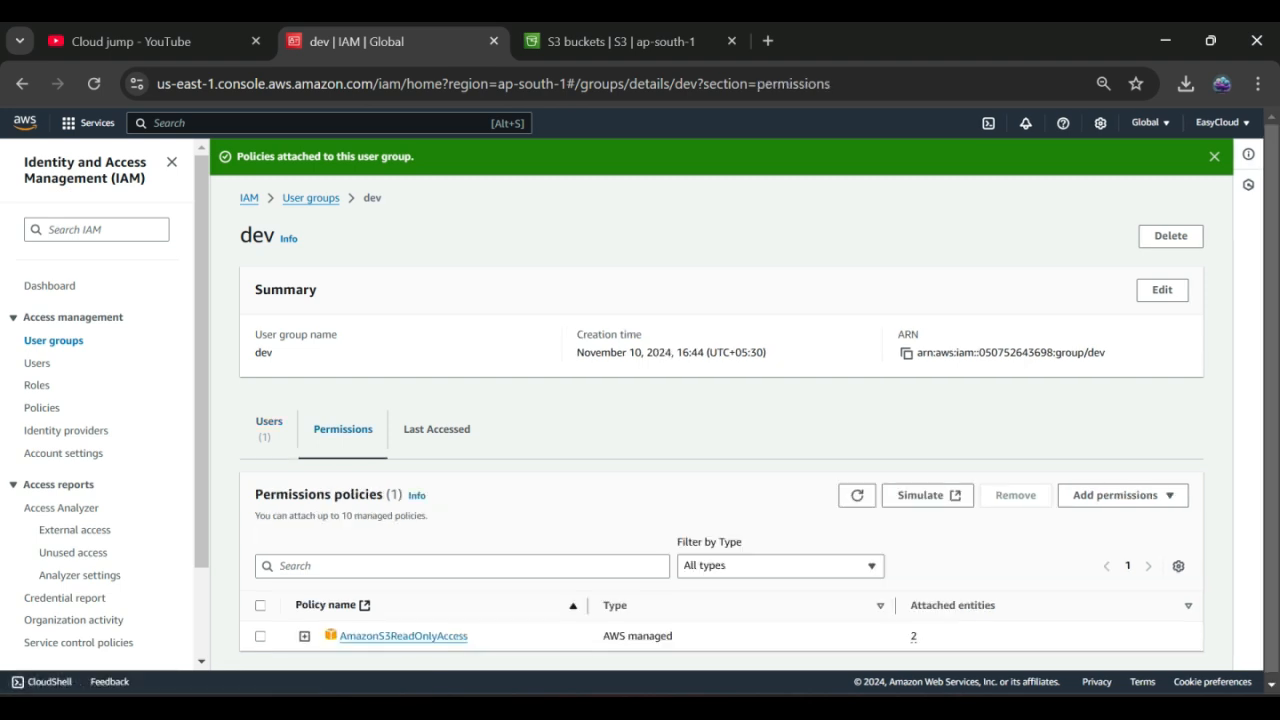
key(alt+Tab)
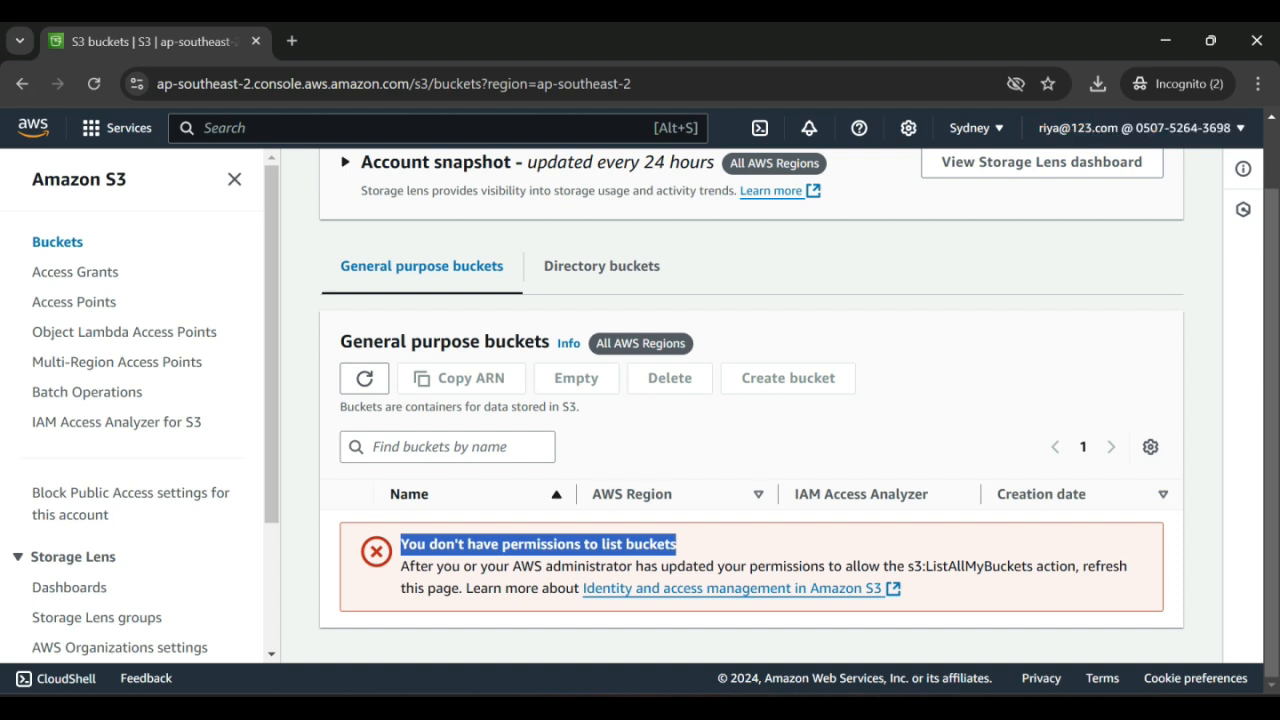
Step: Reload the group user's bucket list and open thismytestbucket
click(94, 84)
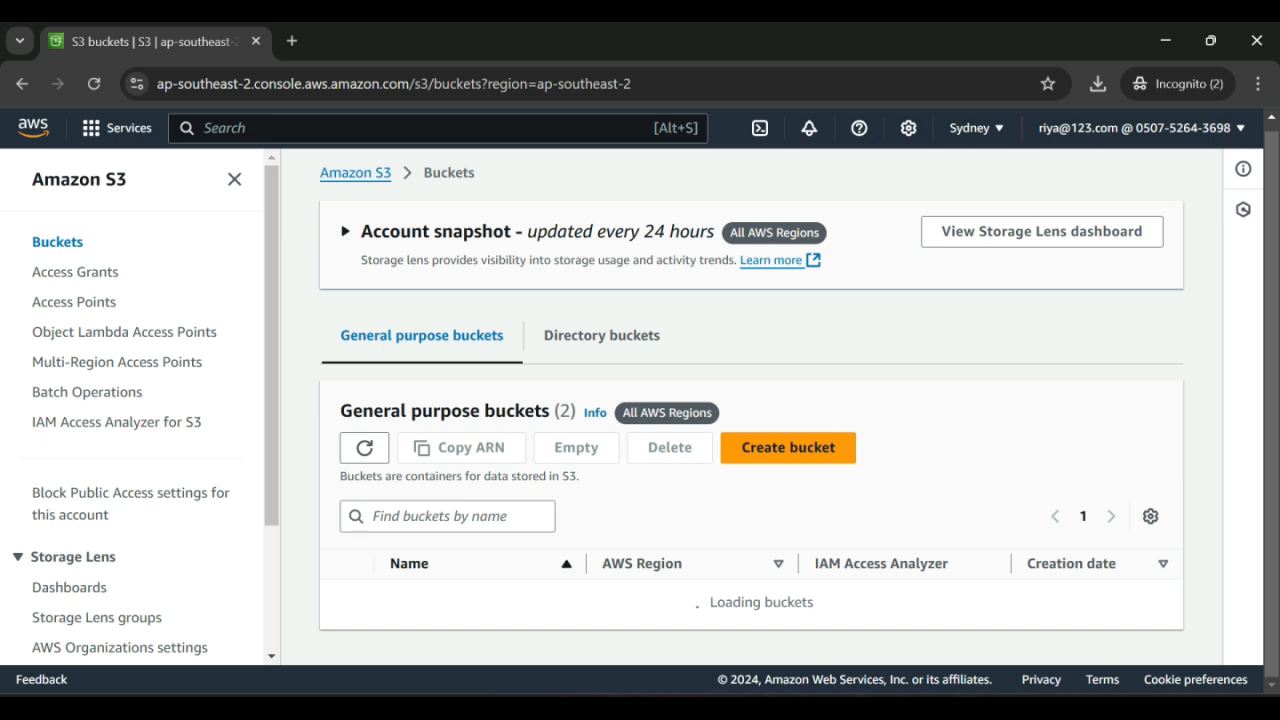
scroll(750, 410, down, 1)
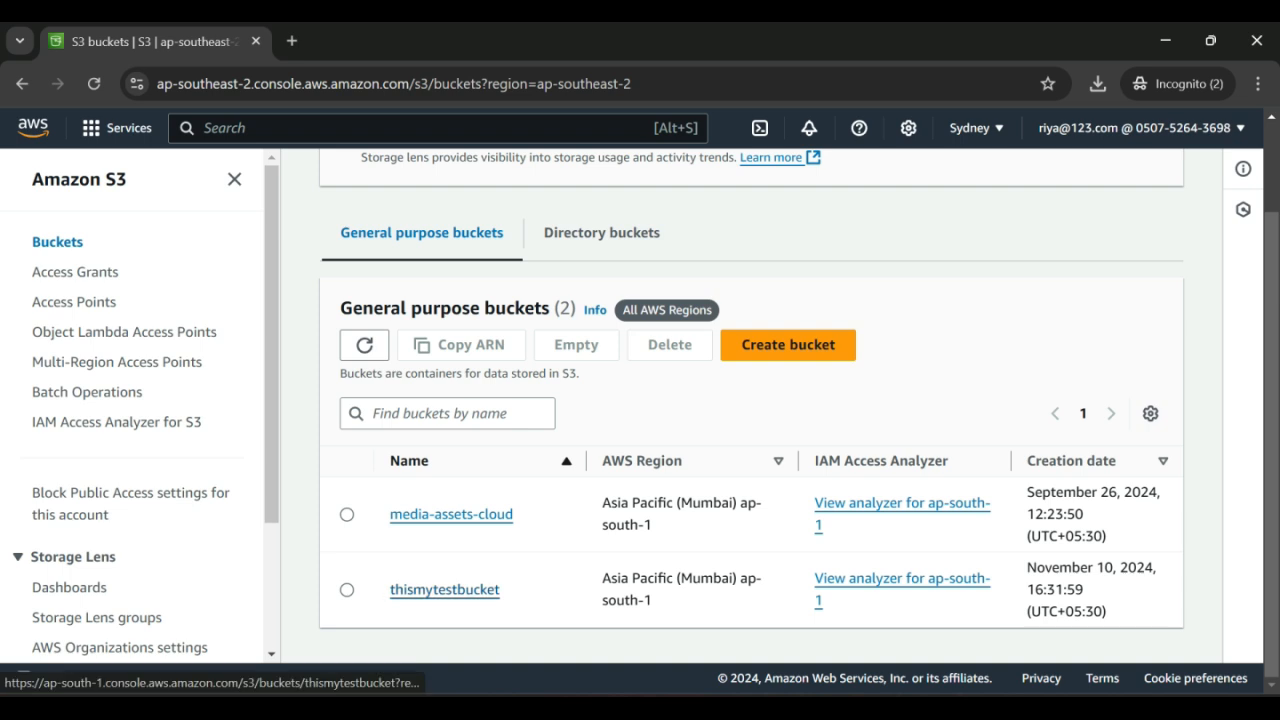
click(445, 589)
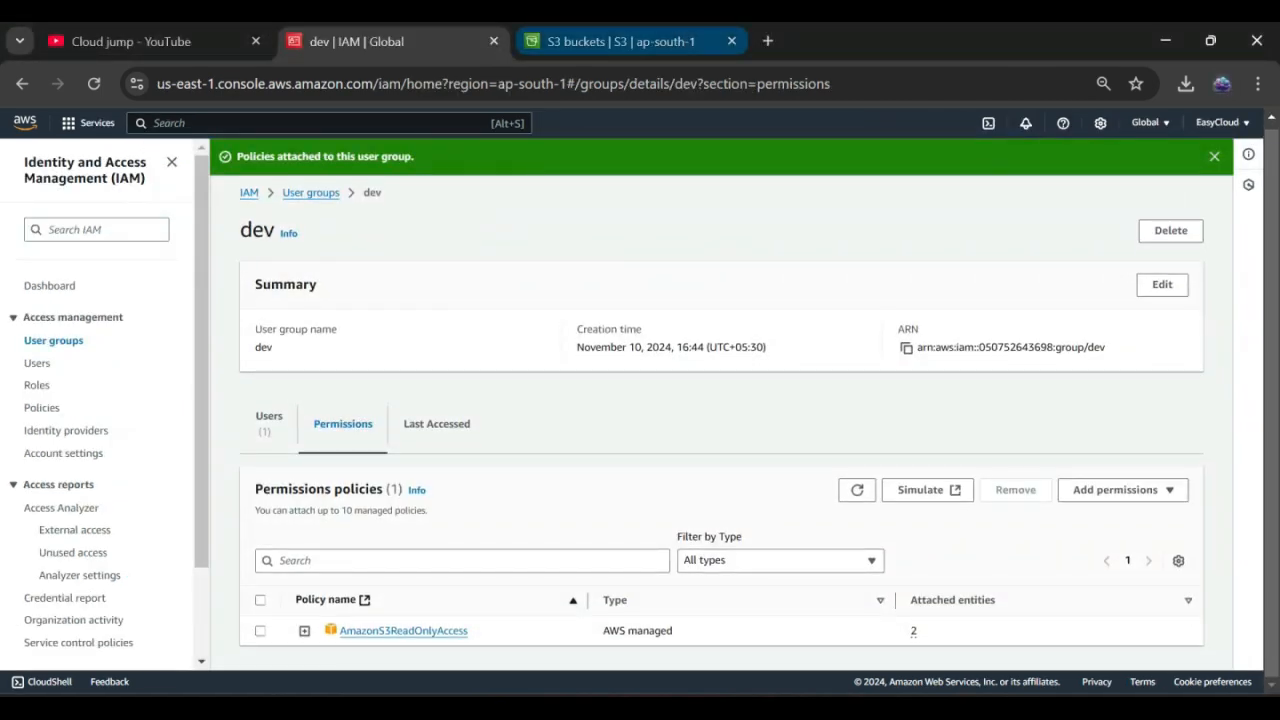
Step: As admin, upload the credentials CSV from Downloads into thismytestbucket
click(620, 41)
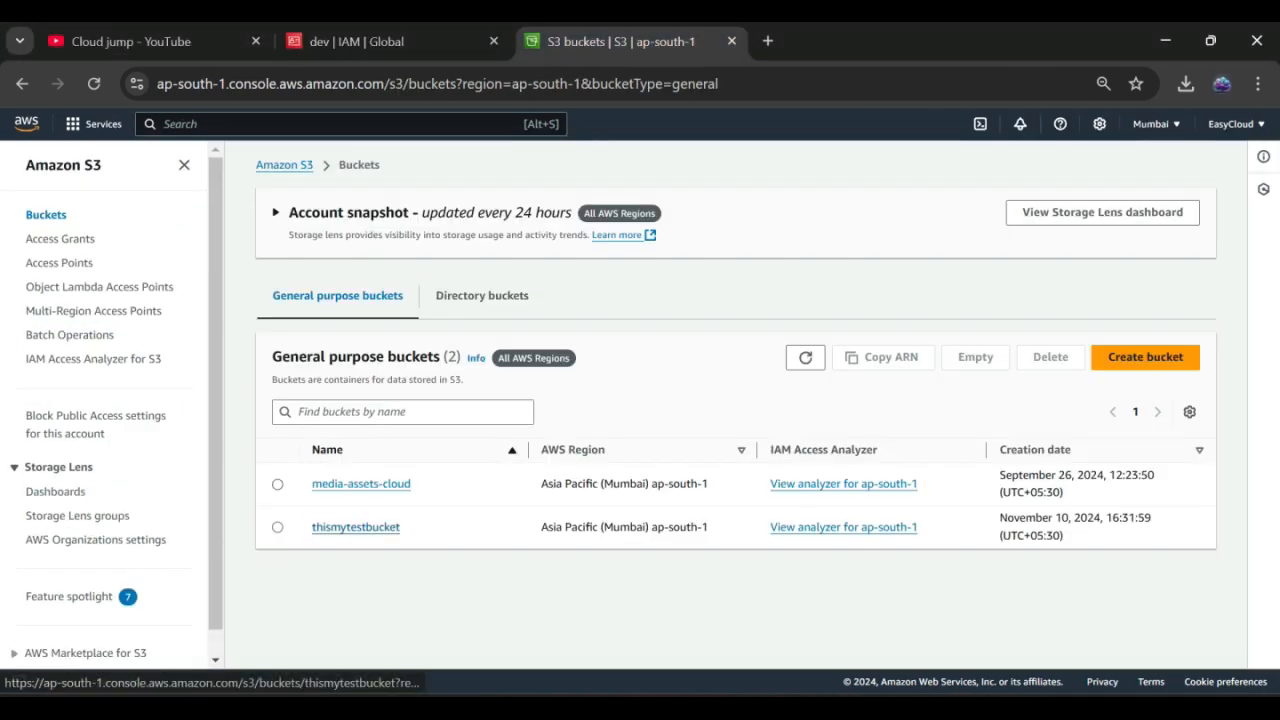
click(365, 527)
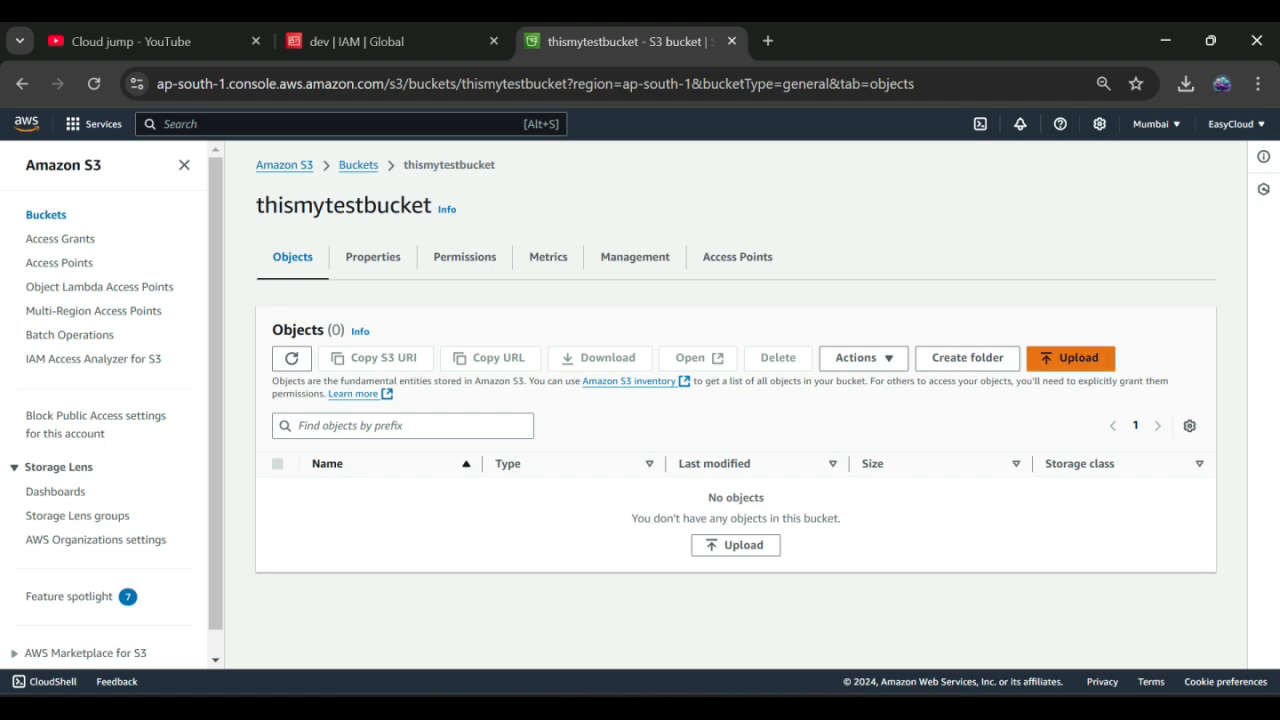
click(1070, 357)
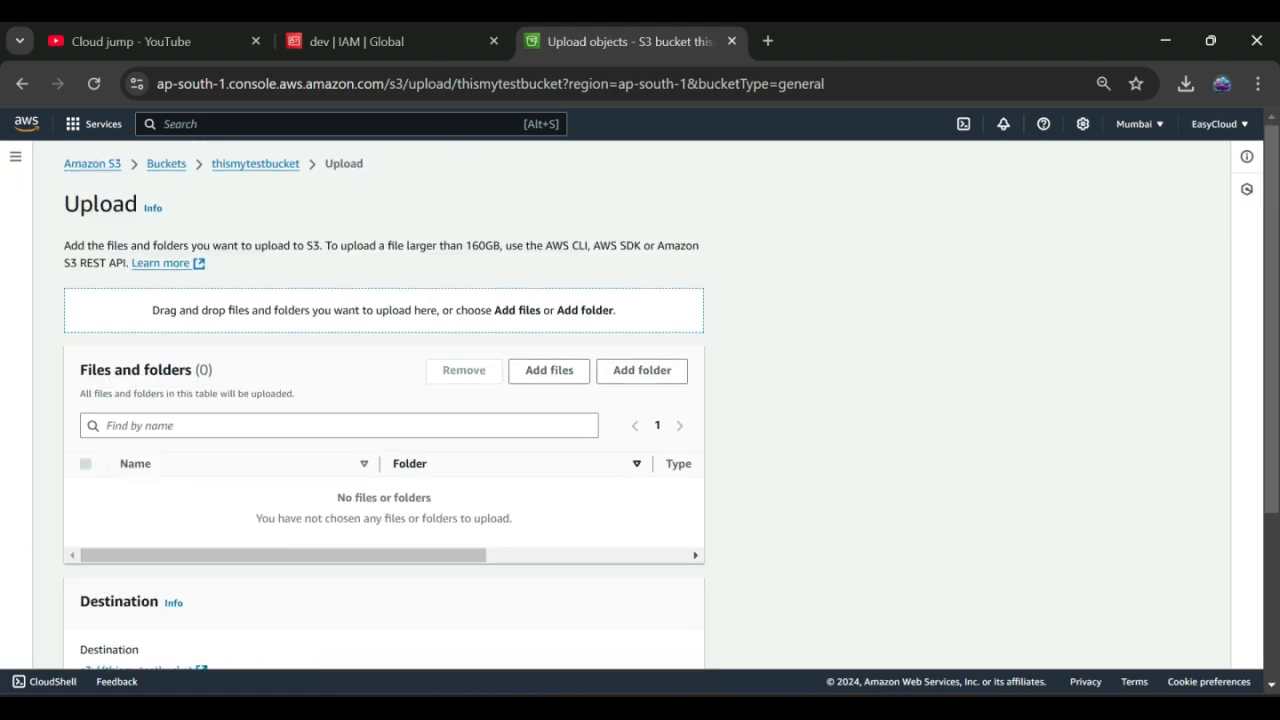
scroll(549, 400, down, 2)
scroll(549, 400, up, 2)
click(549, 371)
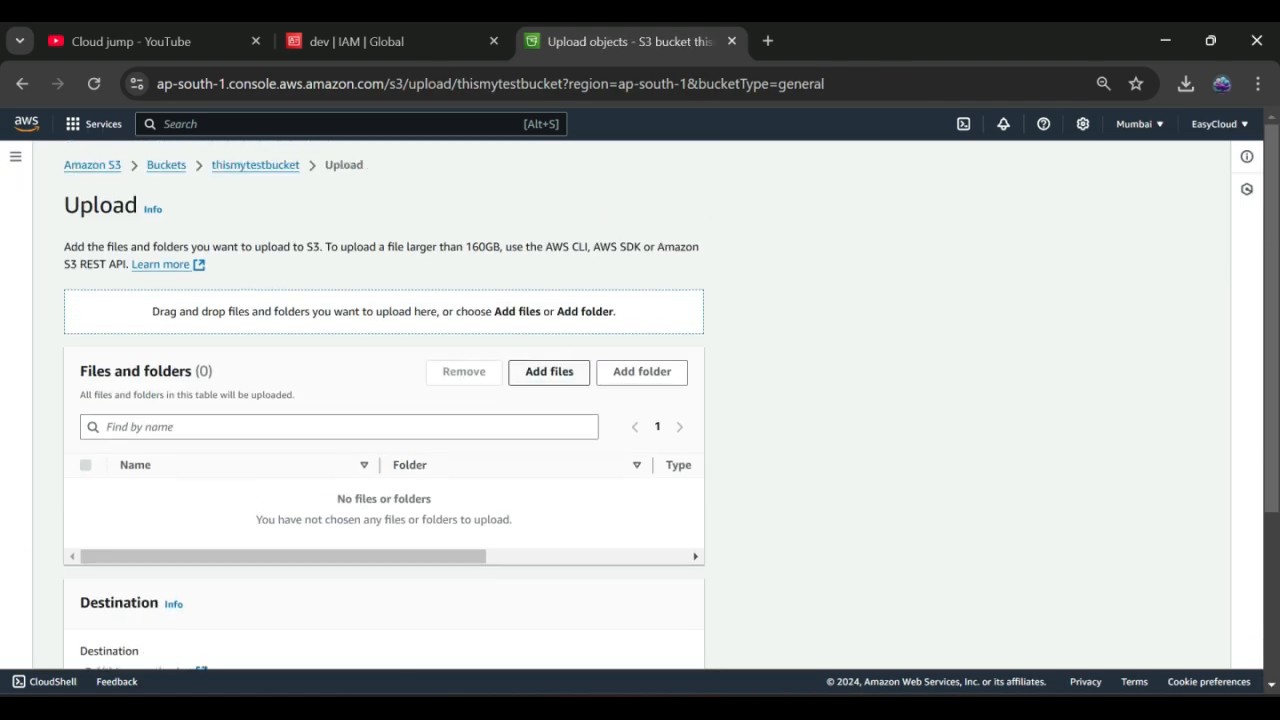
click(292, 205)
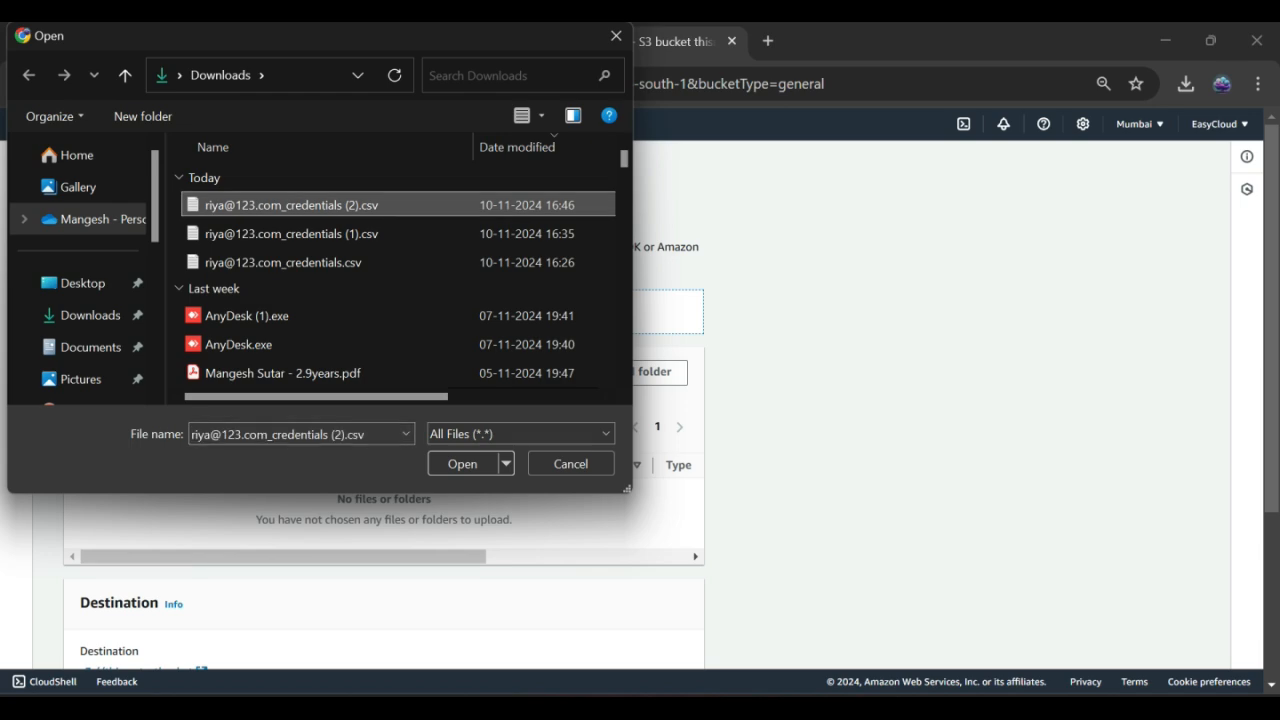
click(462, 463)
scroll(384, 400, down, 3)
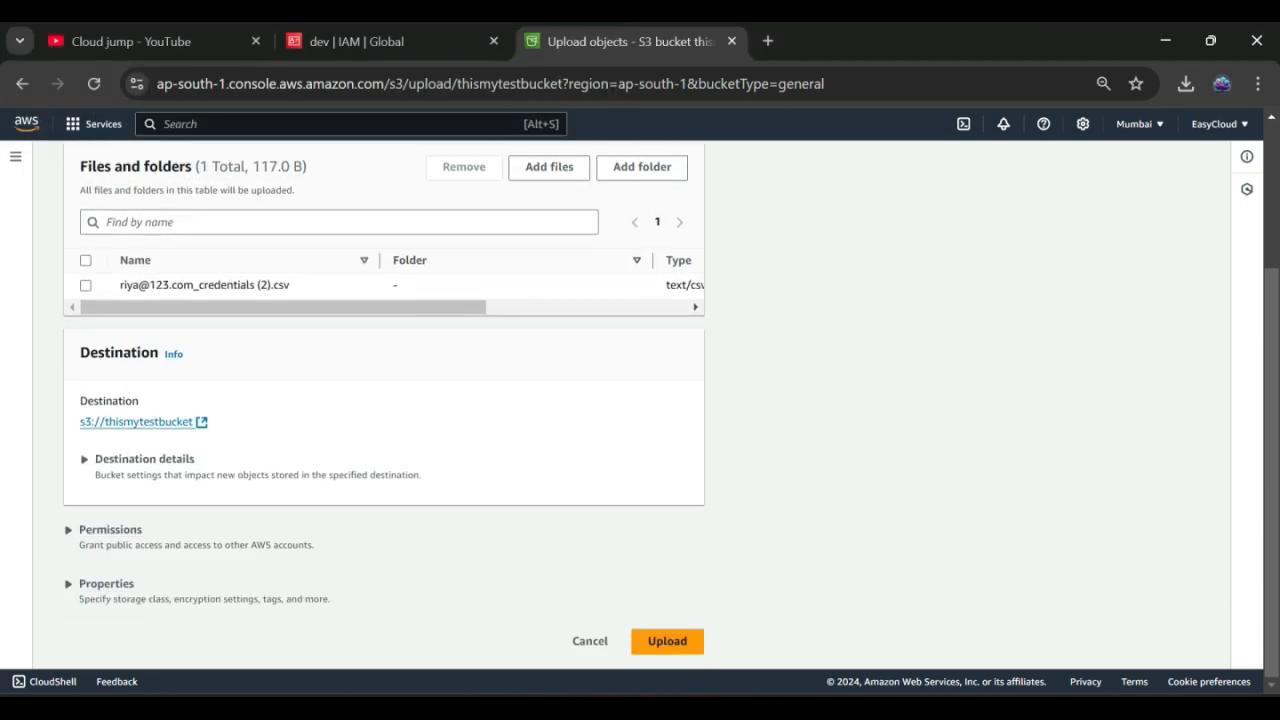
click(667, 641)
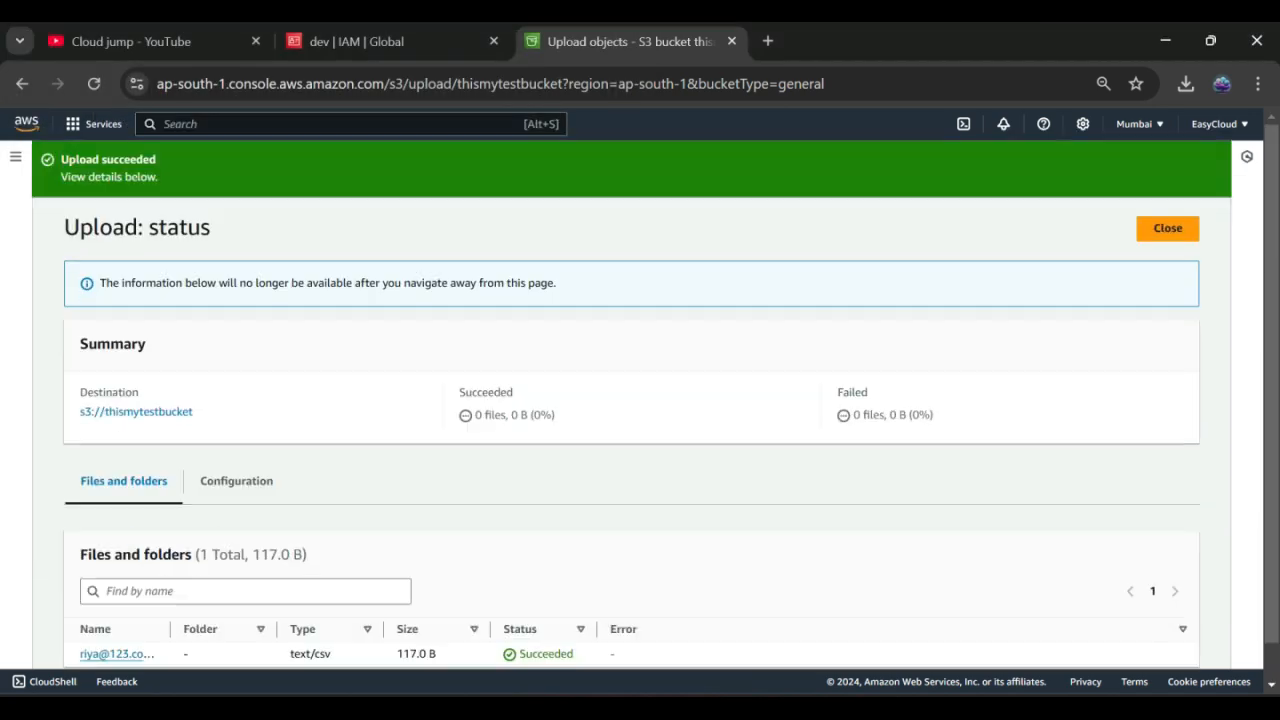
Step: As the group user, download the uploaded credentials CSV and return to the object list
key(alt+Tab)
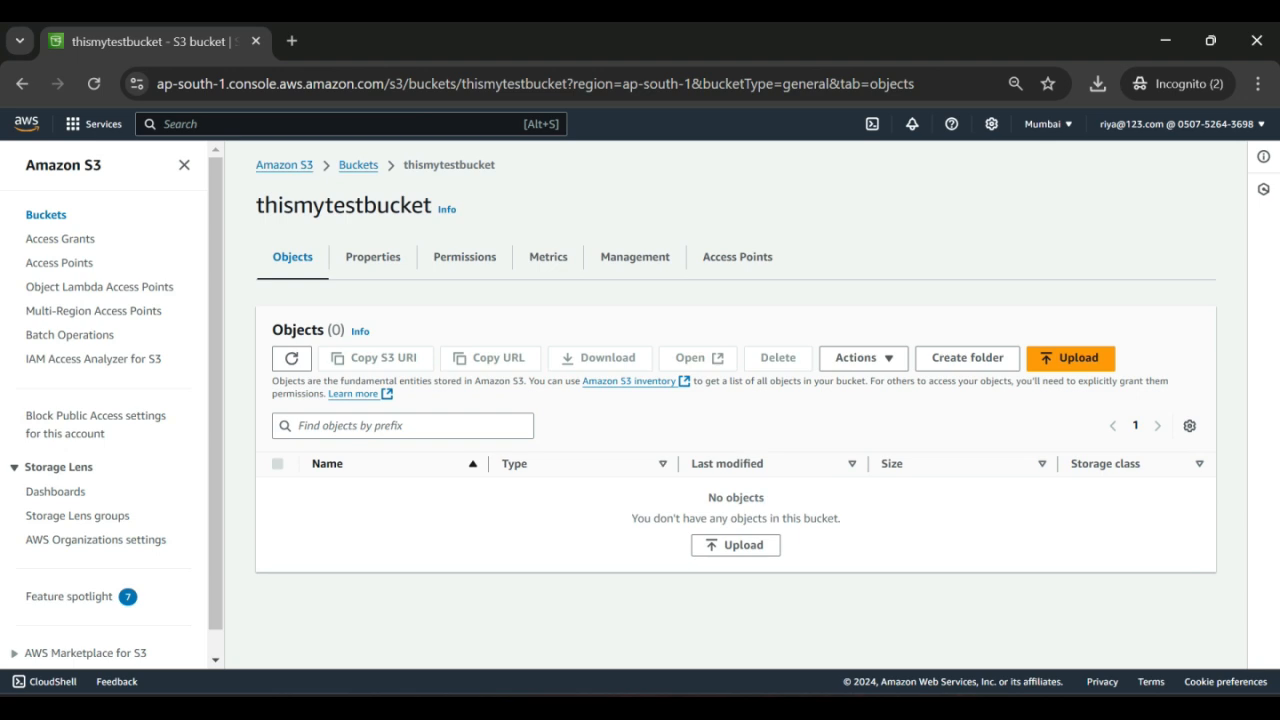
click(292, 358)
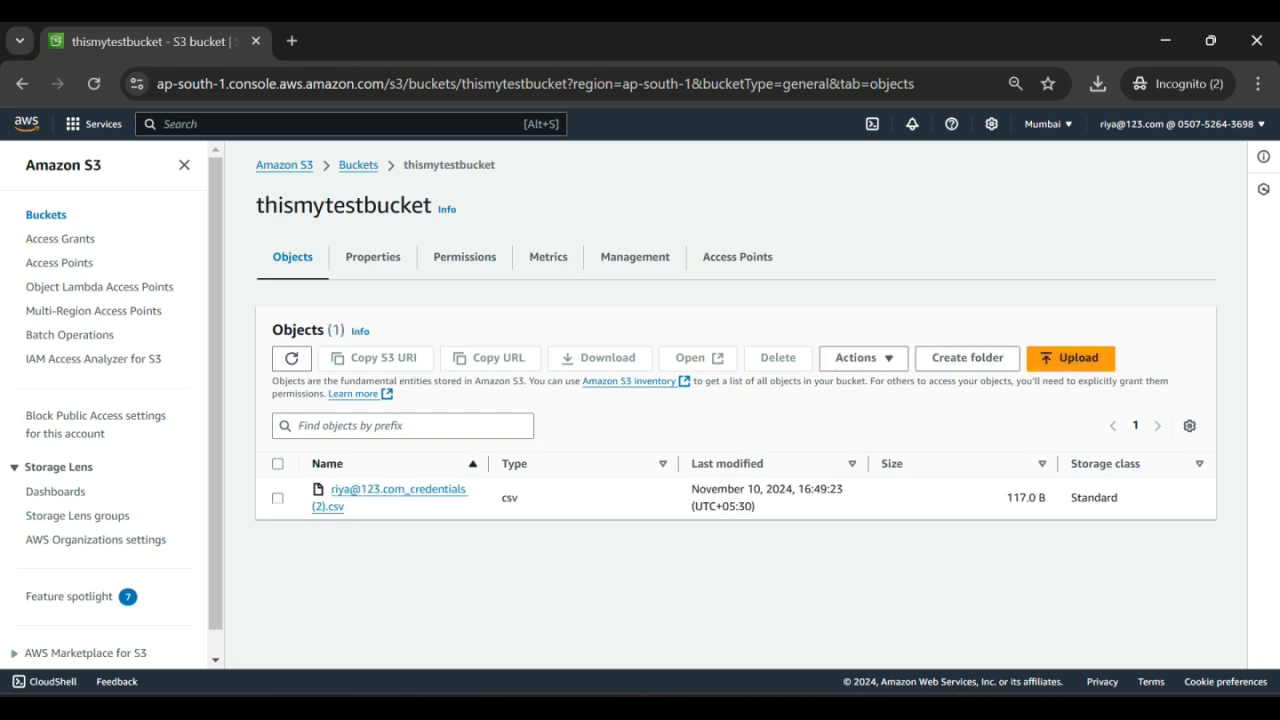
click(380, 490)
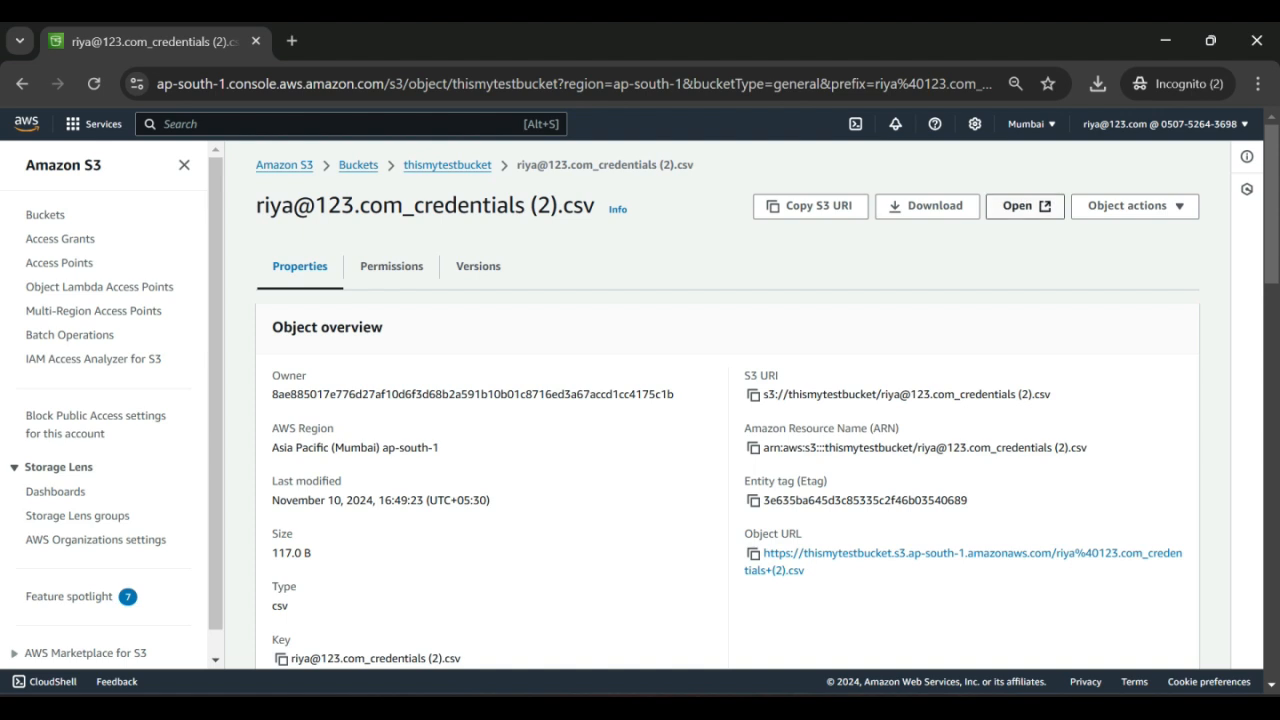
click(1025, 205)
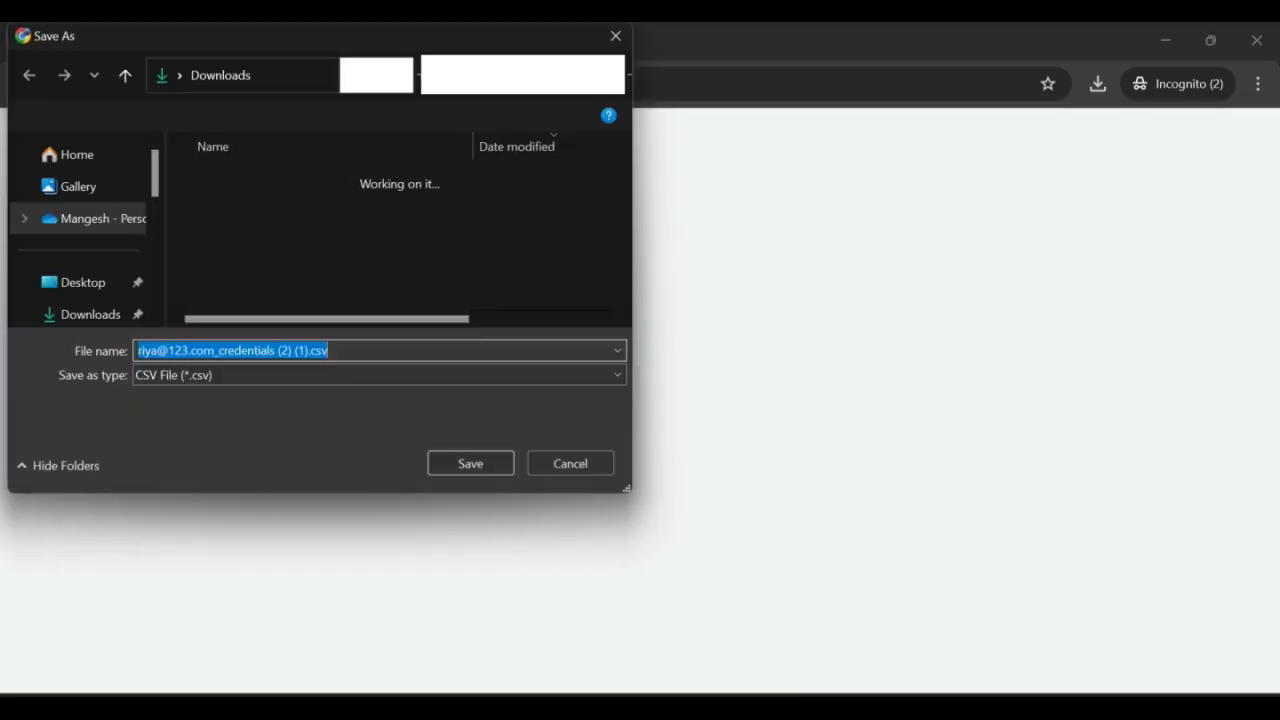
click(470, 463)
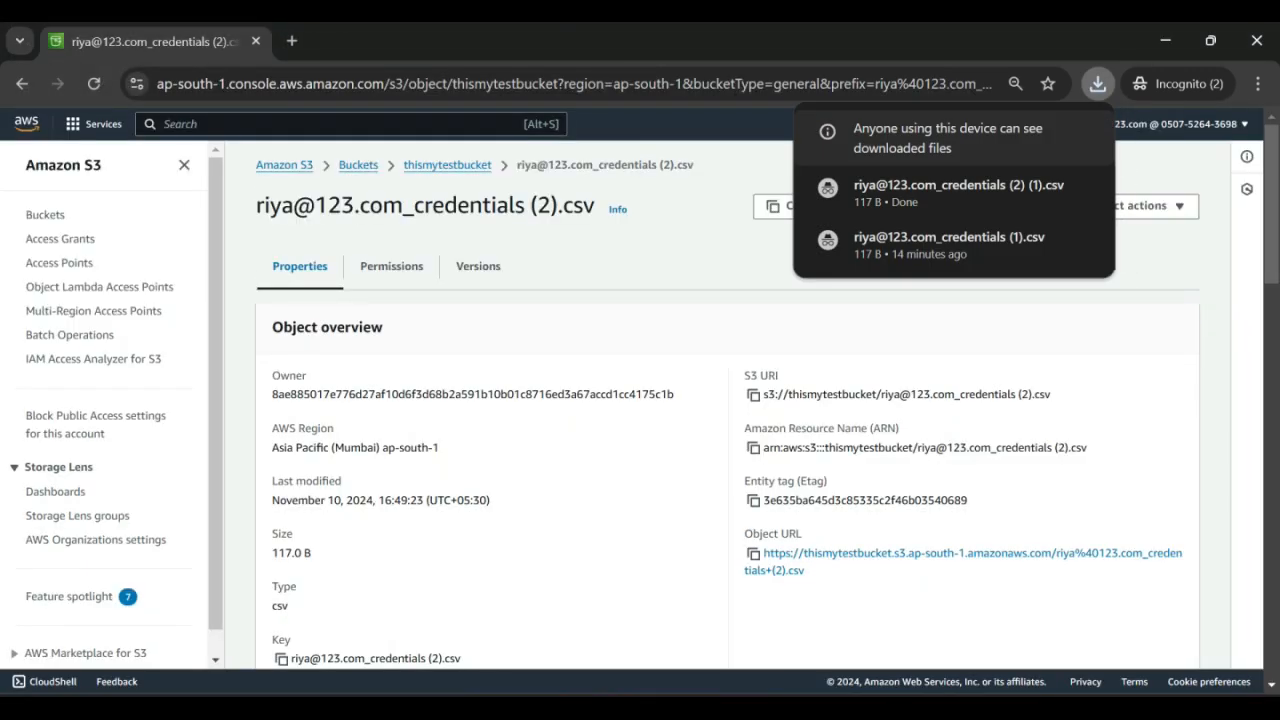
key(alt+Left)
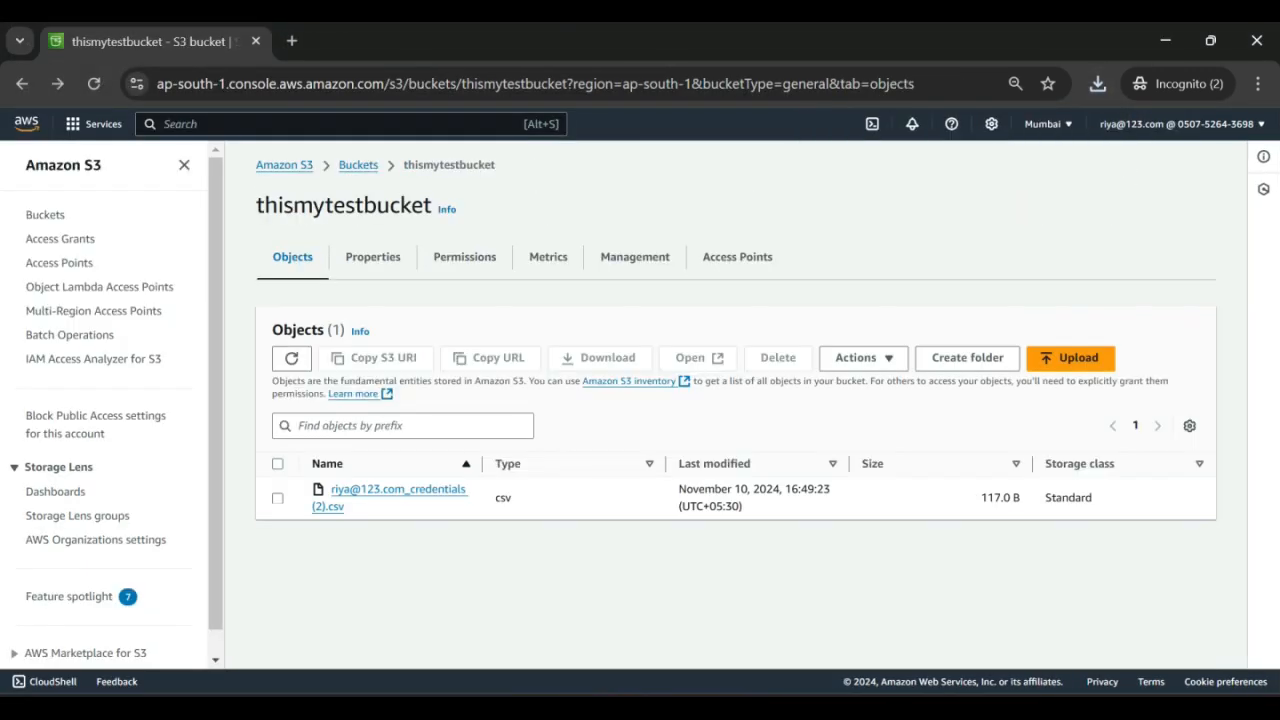
Step: Try deleting the credentials CSV as the group user with 'permanently delete'; Access denied results
click(278, 498)
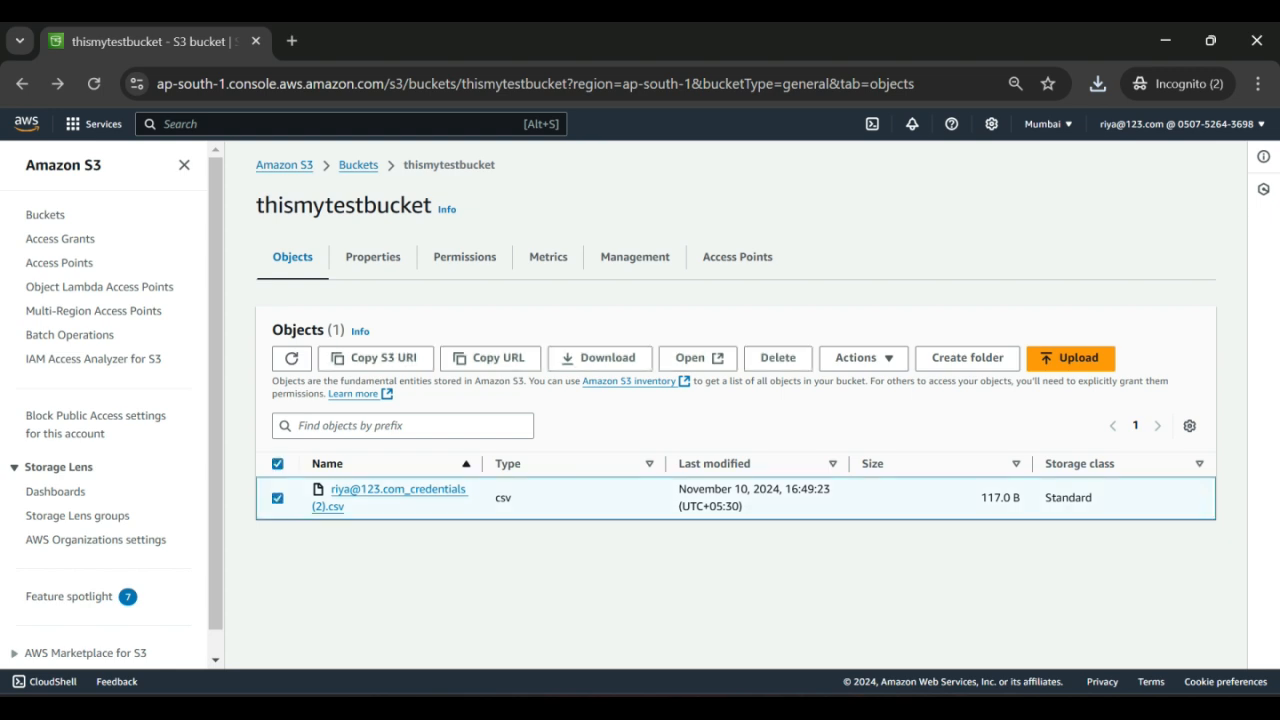
click(778, 357)
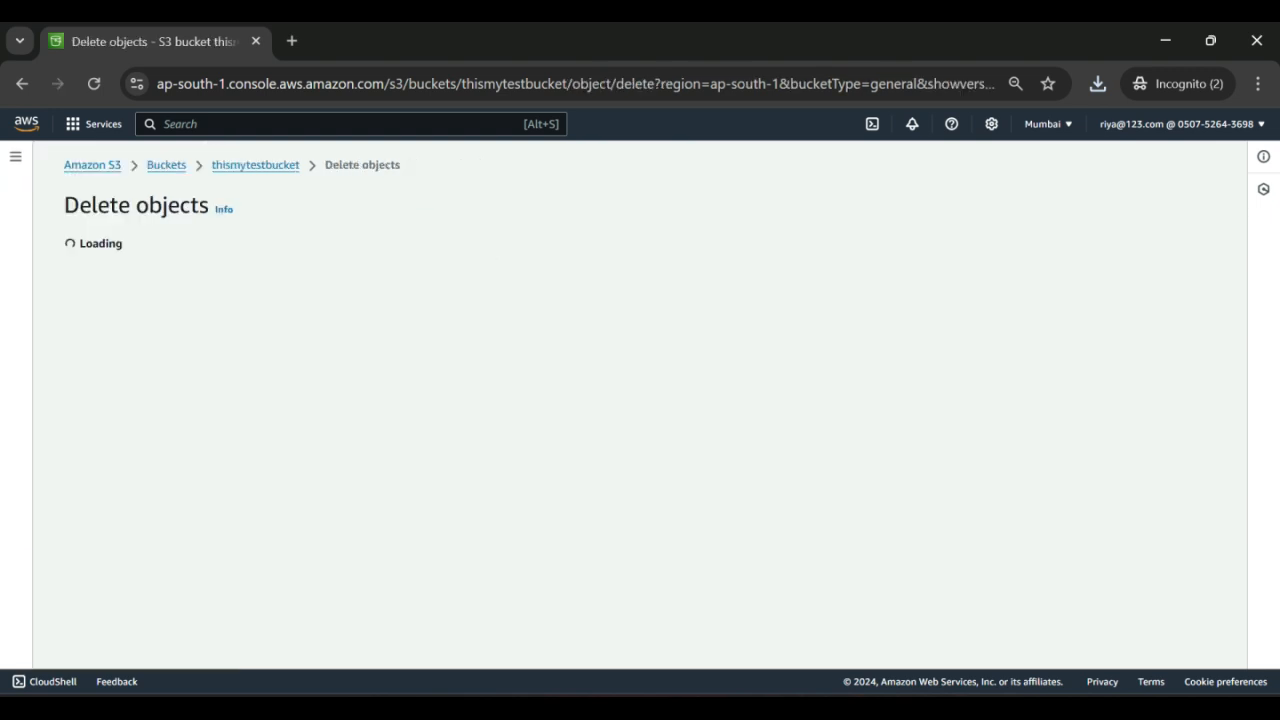
scroll(640, 400, down, 1)
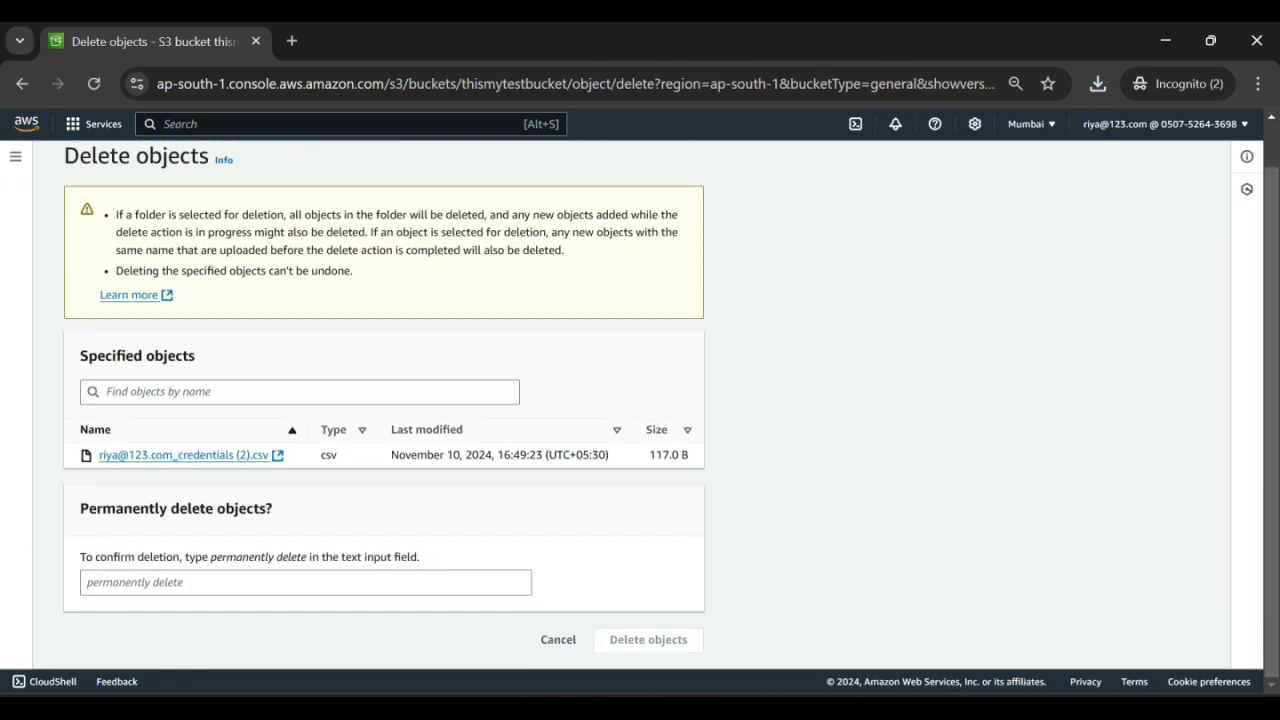
drag(211, 557, 306, 557)
key(ctrl+c)
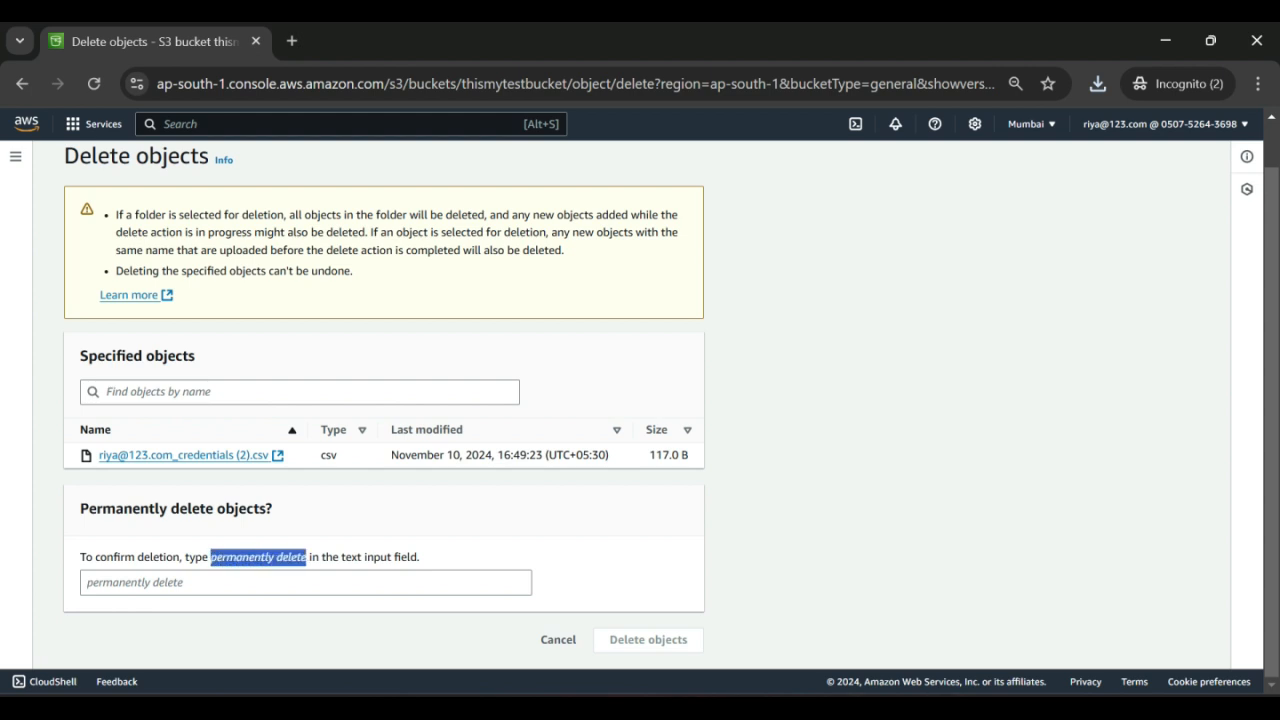
click(305, 583)
key(ctrl+v)
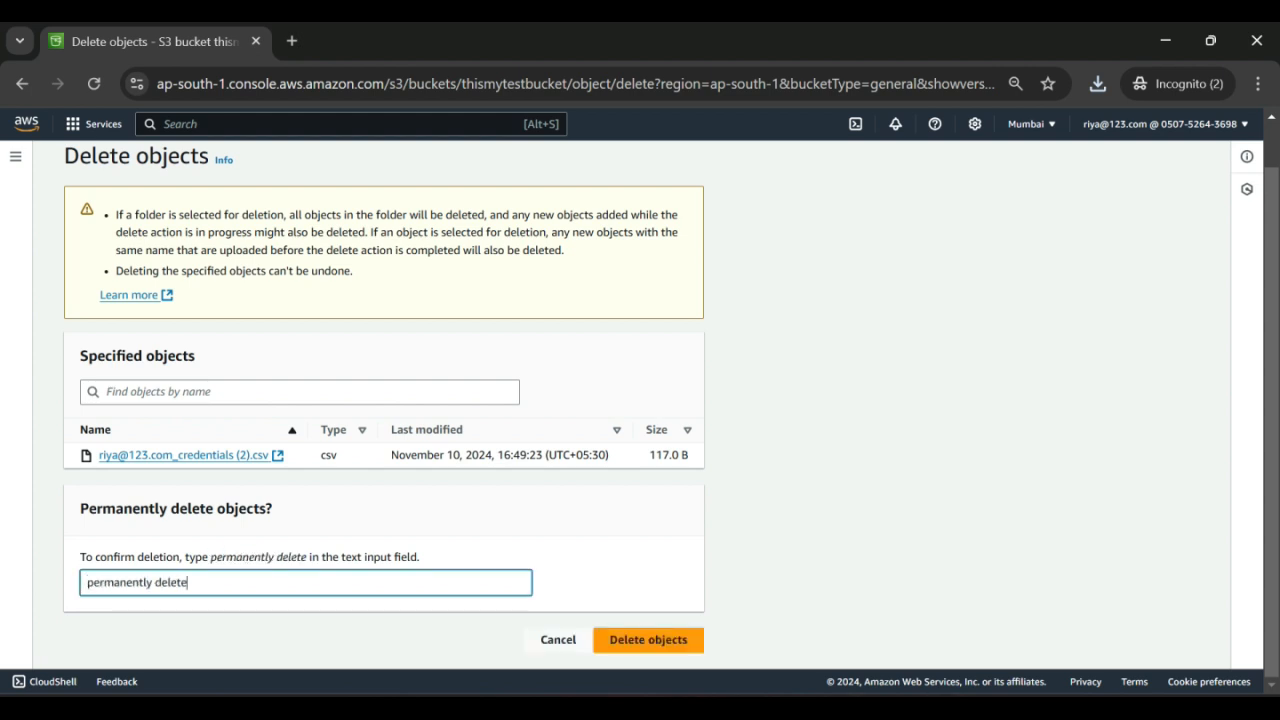
click(648, 639)
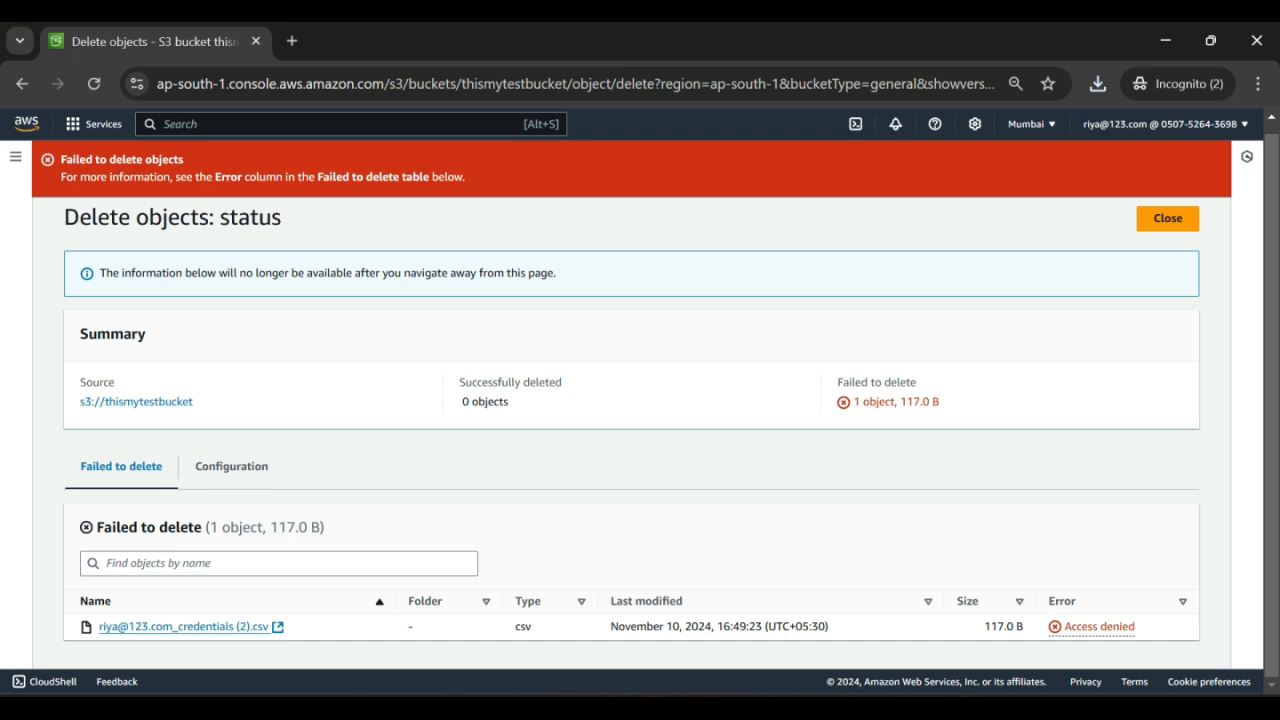
key(alt+Tab)
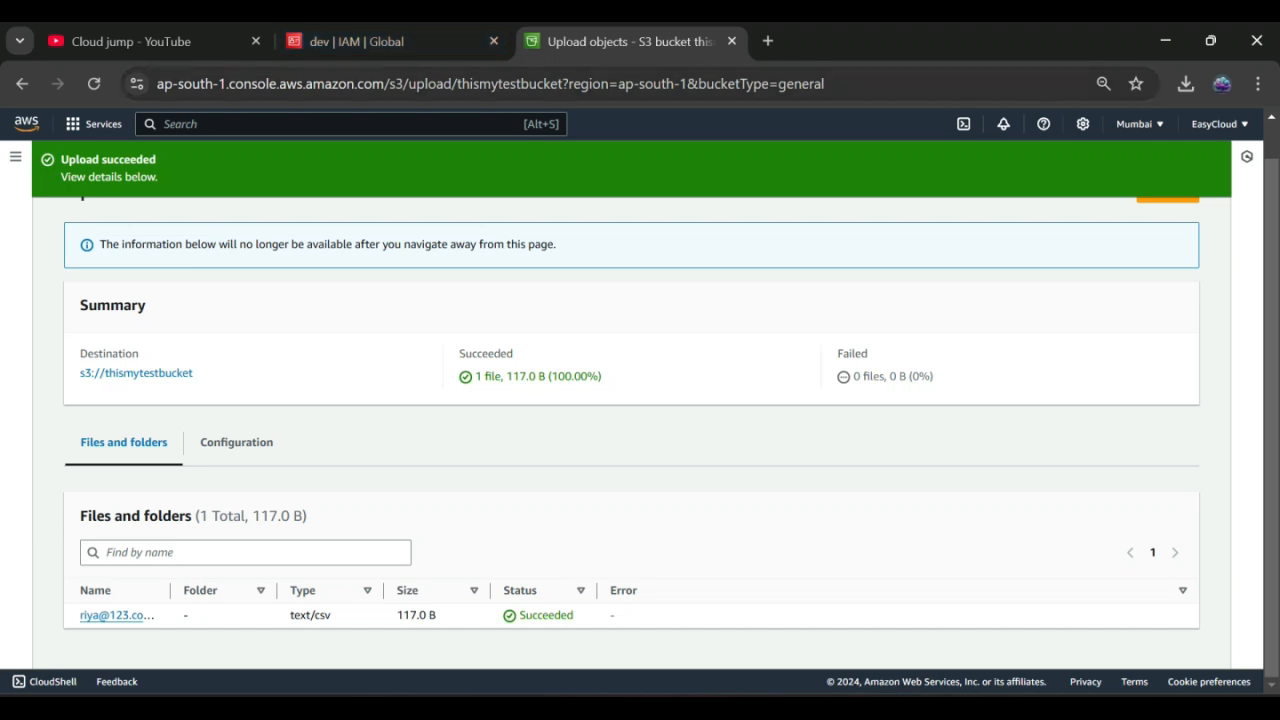
Step: Return to the admin's IAM dev group and display its permission policies
key(alt+Left)
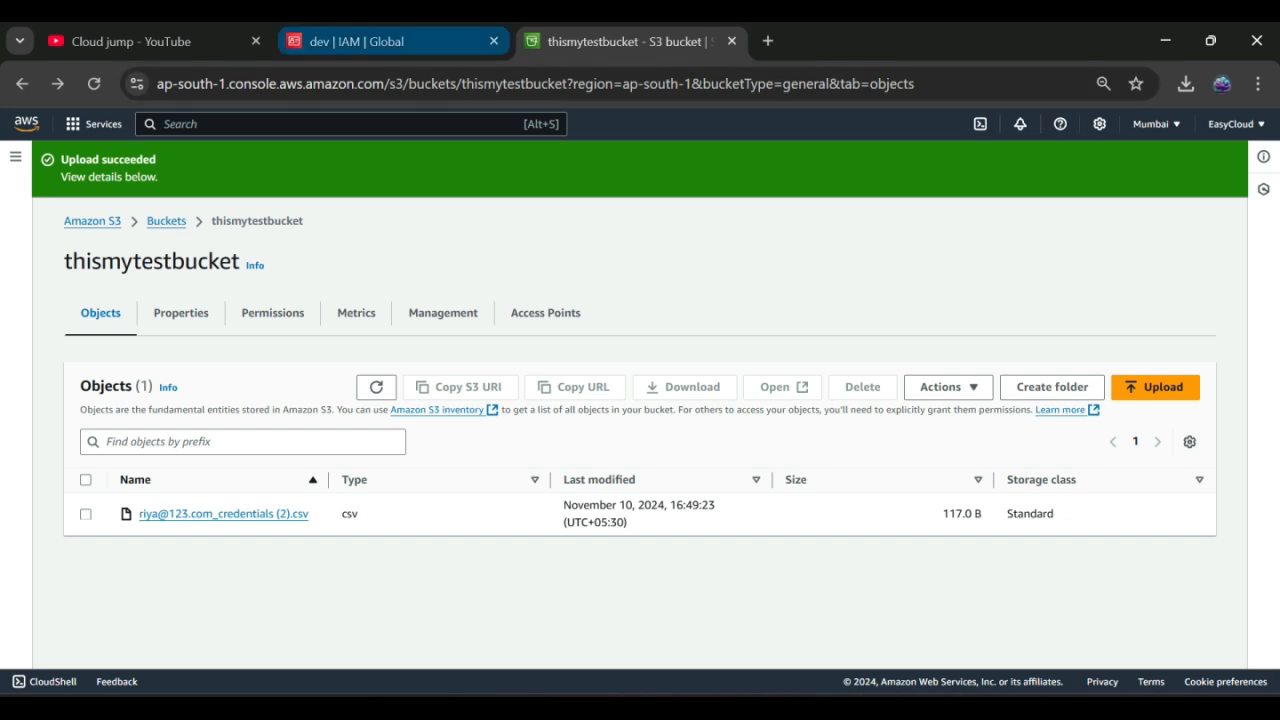
click(390, 41)
click(311, 193)
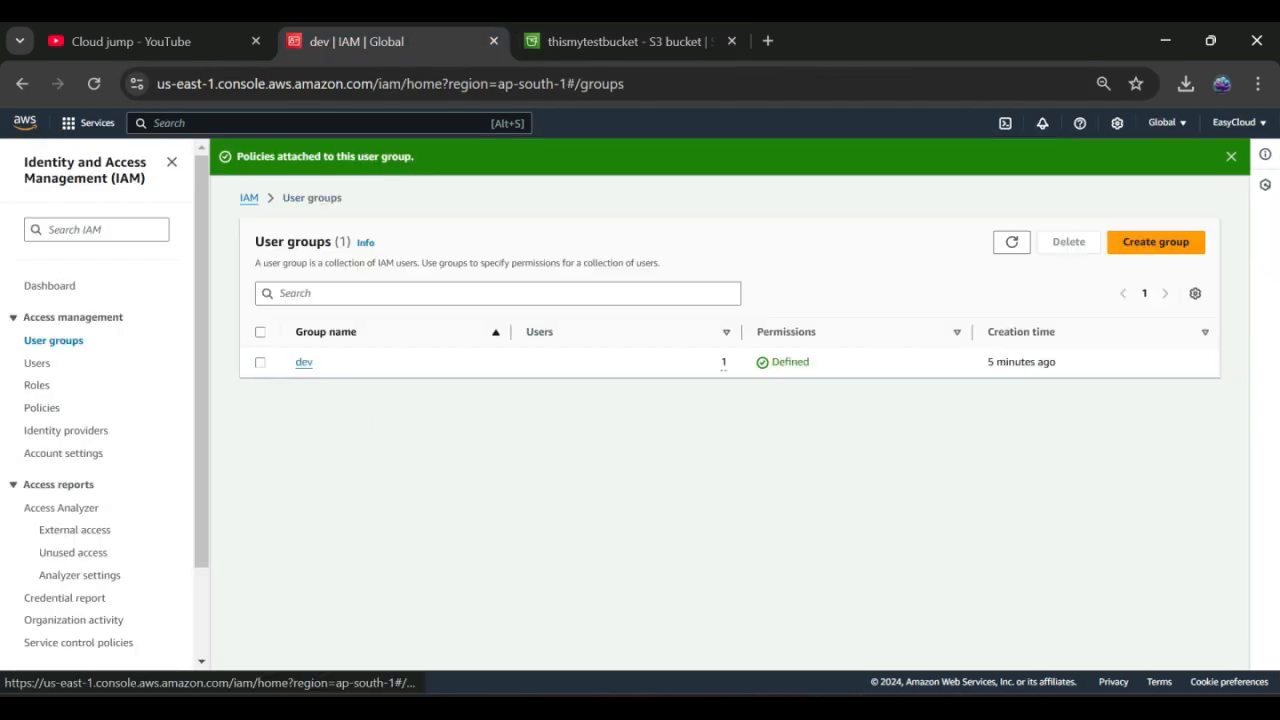
click(304, 362)
click(343, 393)
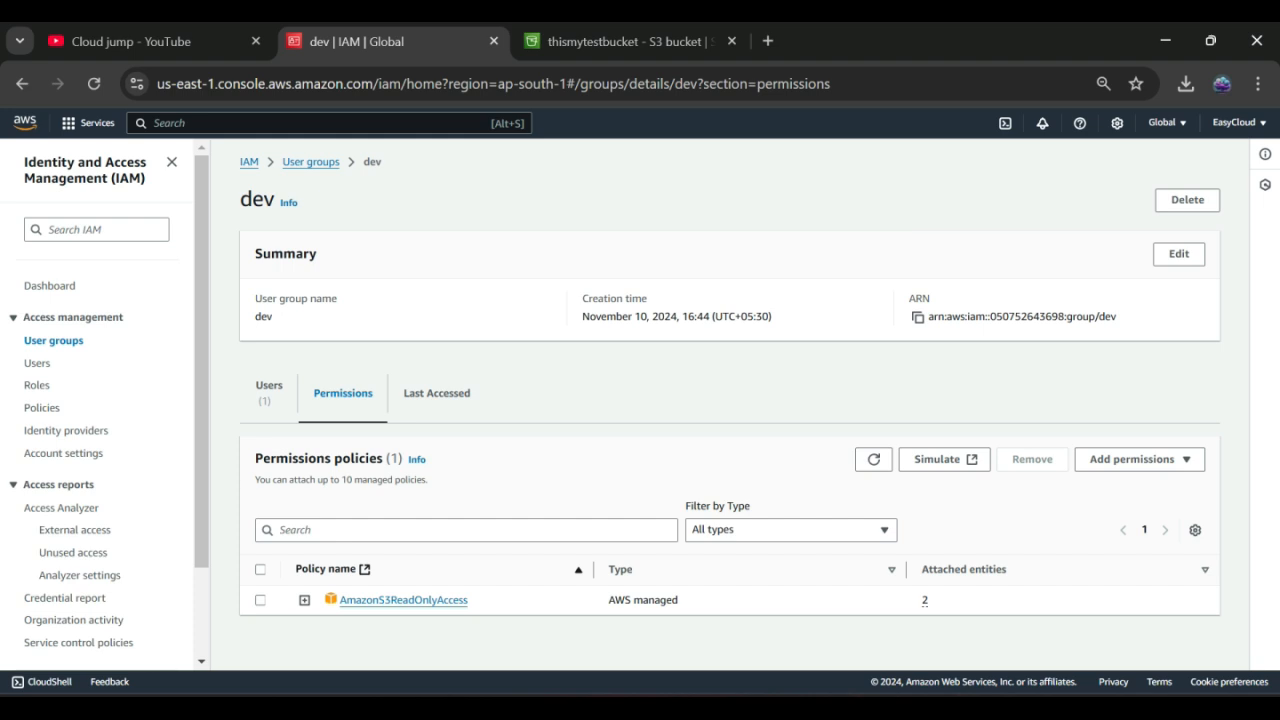
Step: Remove the AmazonS3ReadOnlyAccess policy from the dev group
click(260, 600)
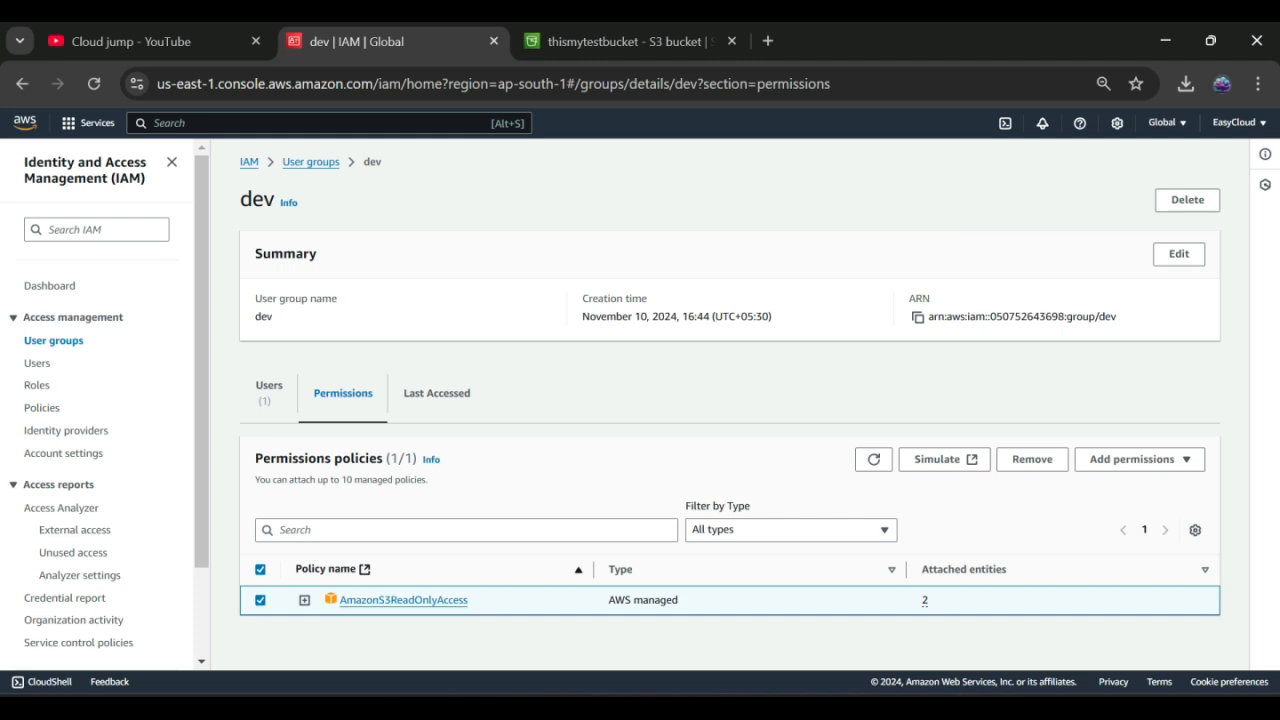
click(1032, 459)
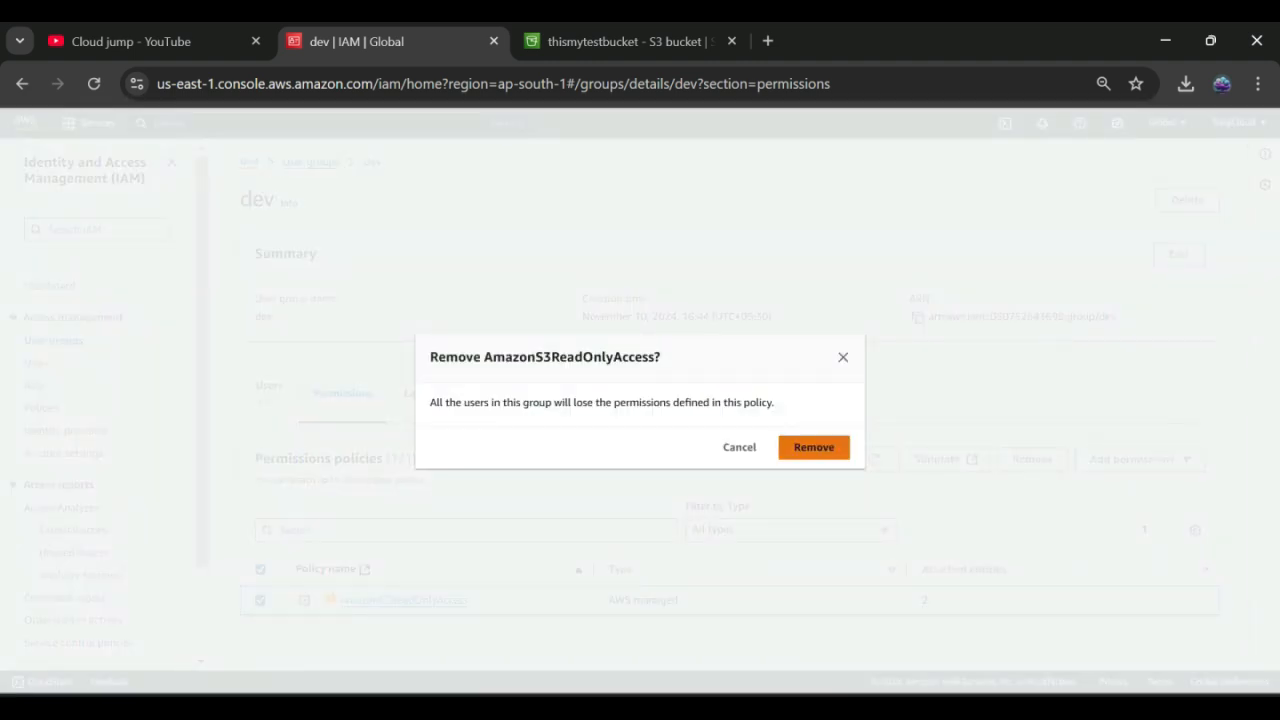
click(811, 446)
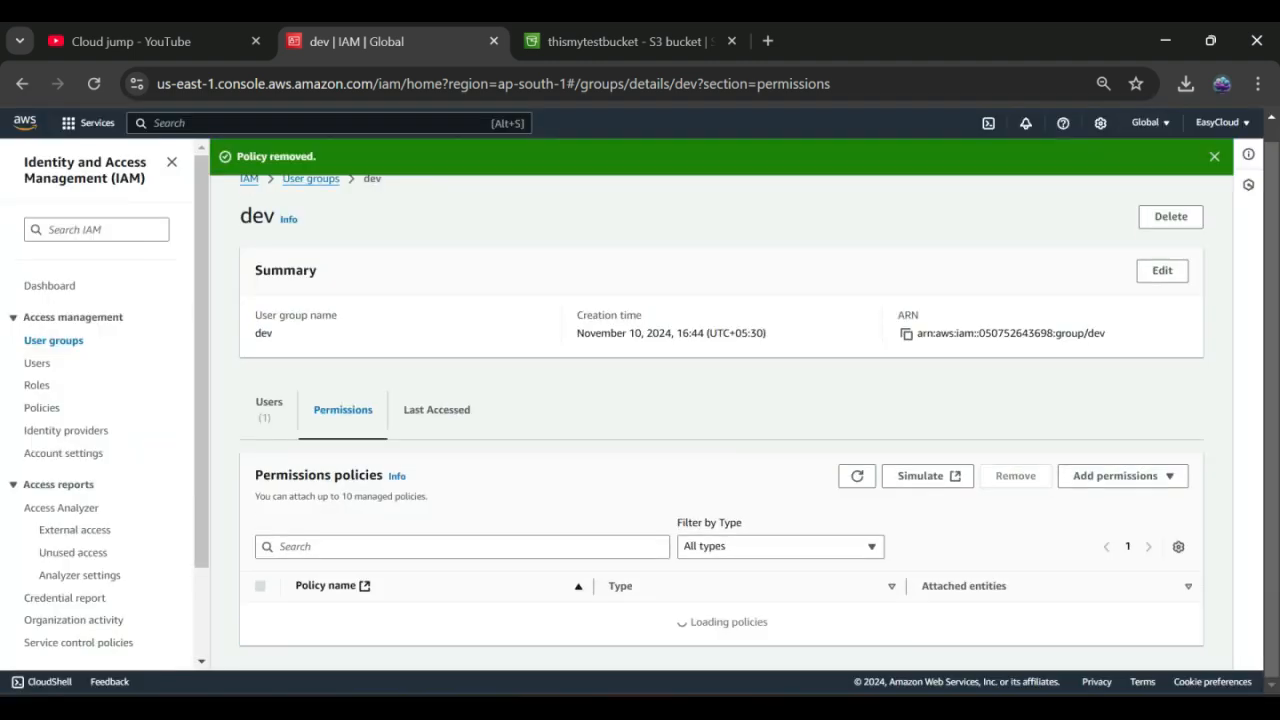
Step: Attach the AmazonS3FullAccess policy to the dev group, found by searching 's3'
click(1122, 475)
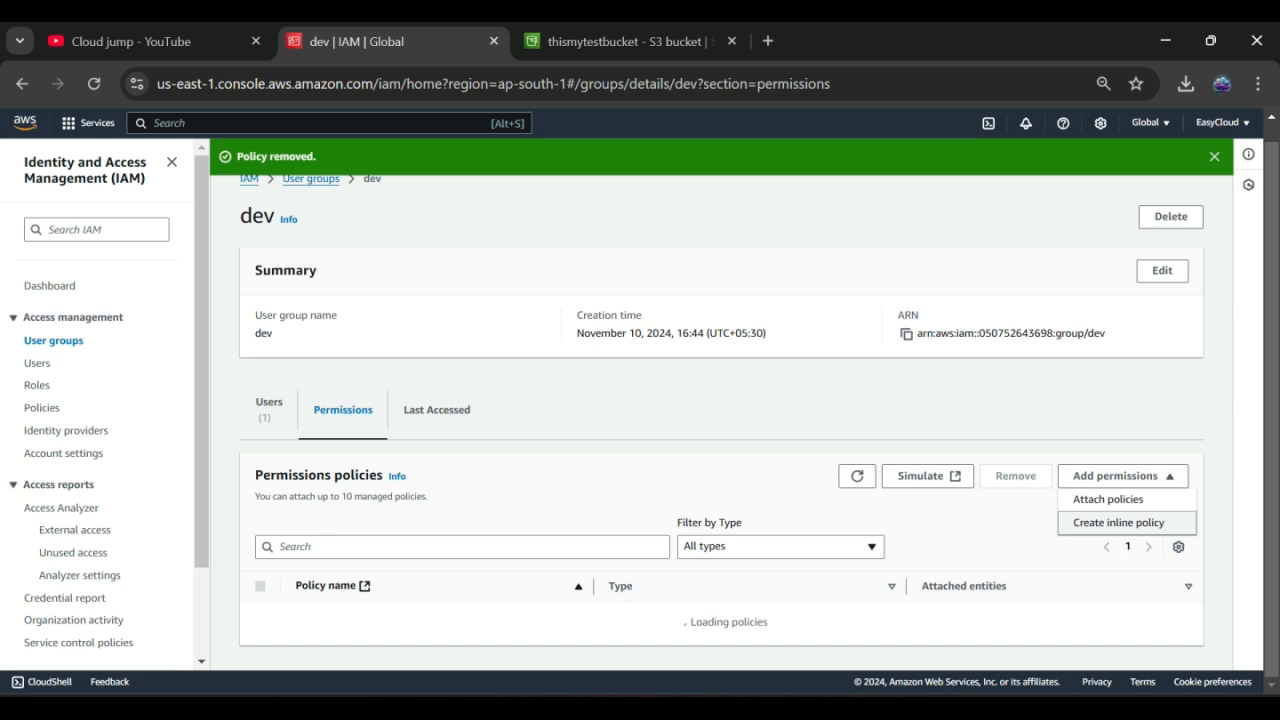
click(1108, 499)
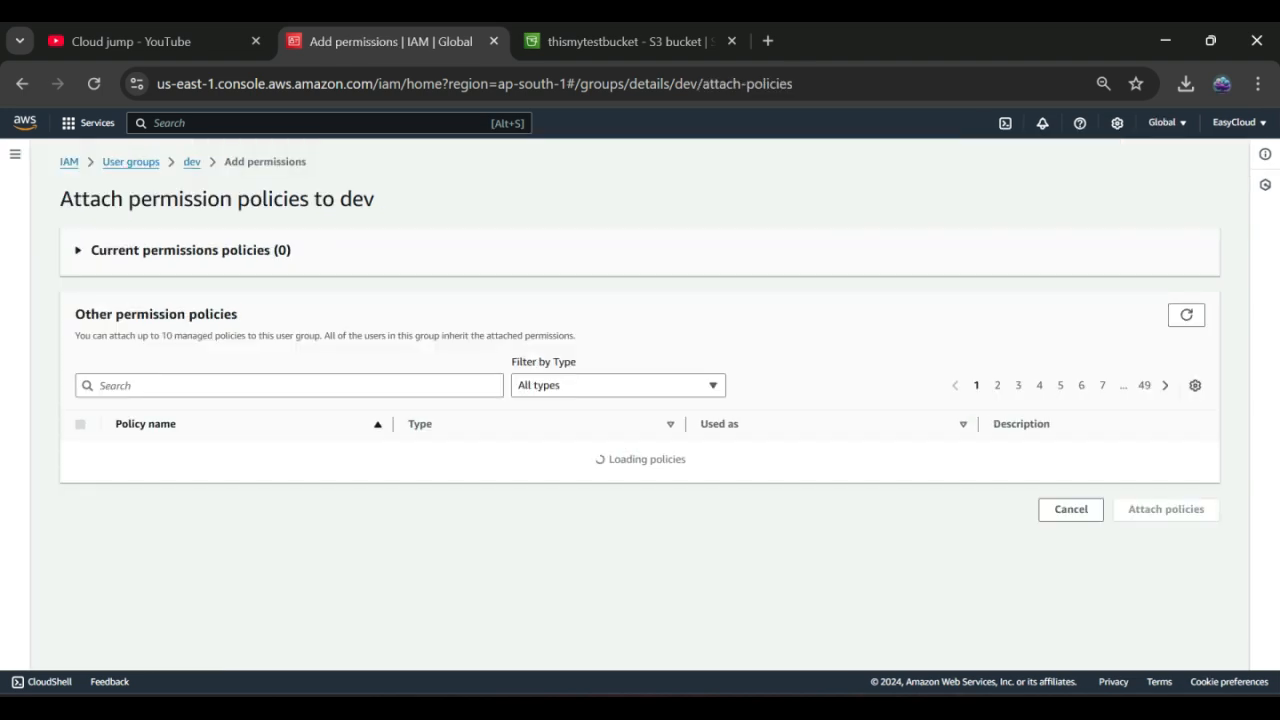
click(289, 386)
text(se)
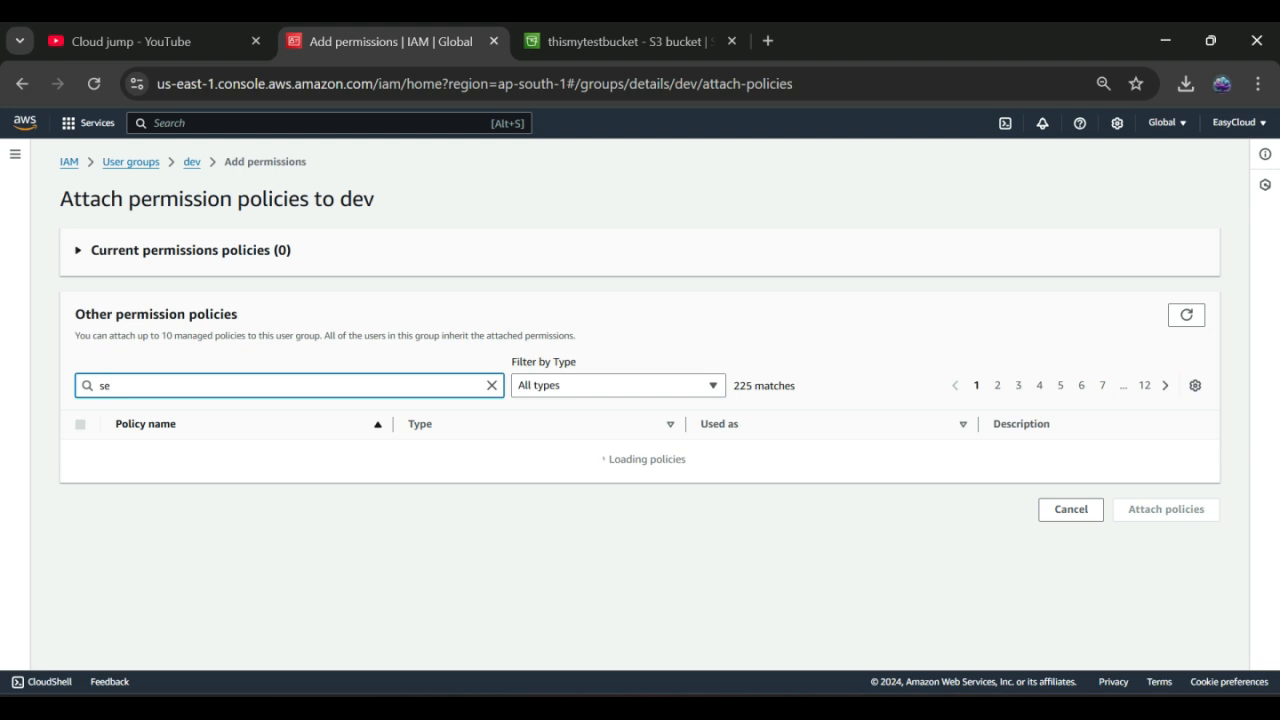
key(BackSpace)
text(3)
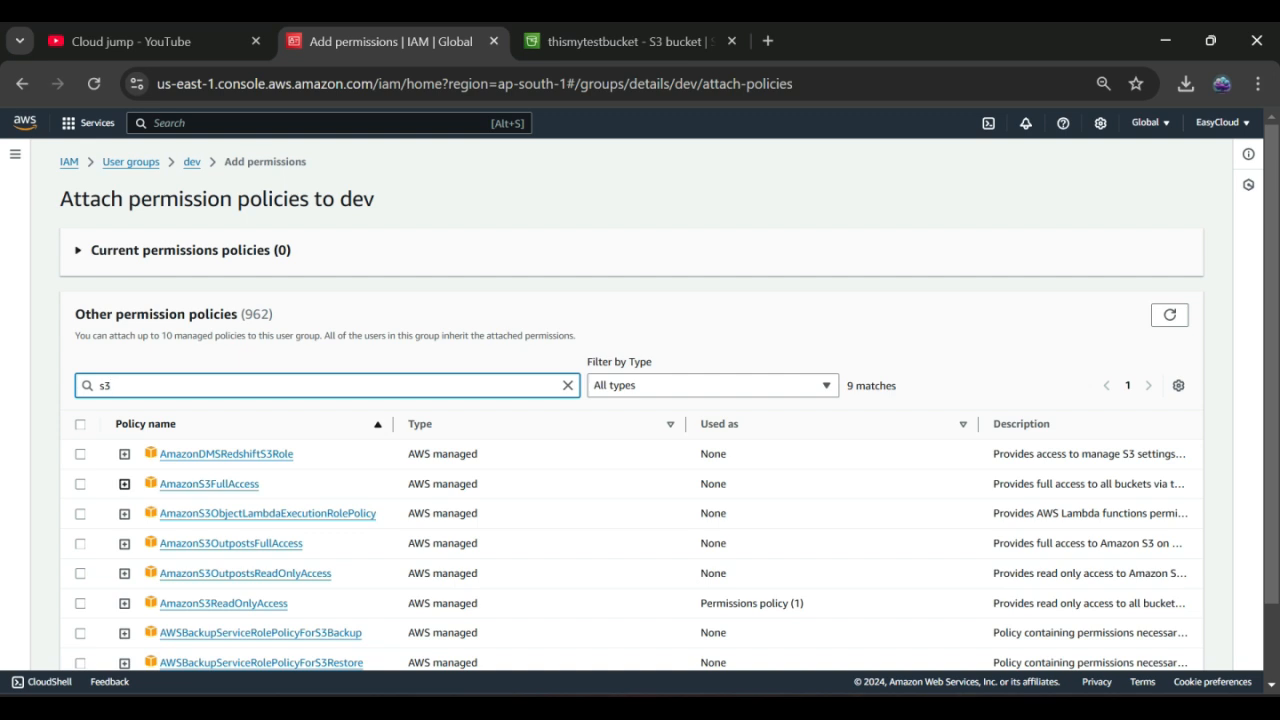
click(80, 484)
scroll(632, 404, down, 2)
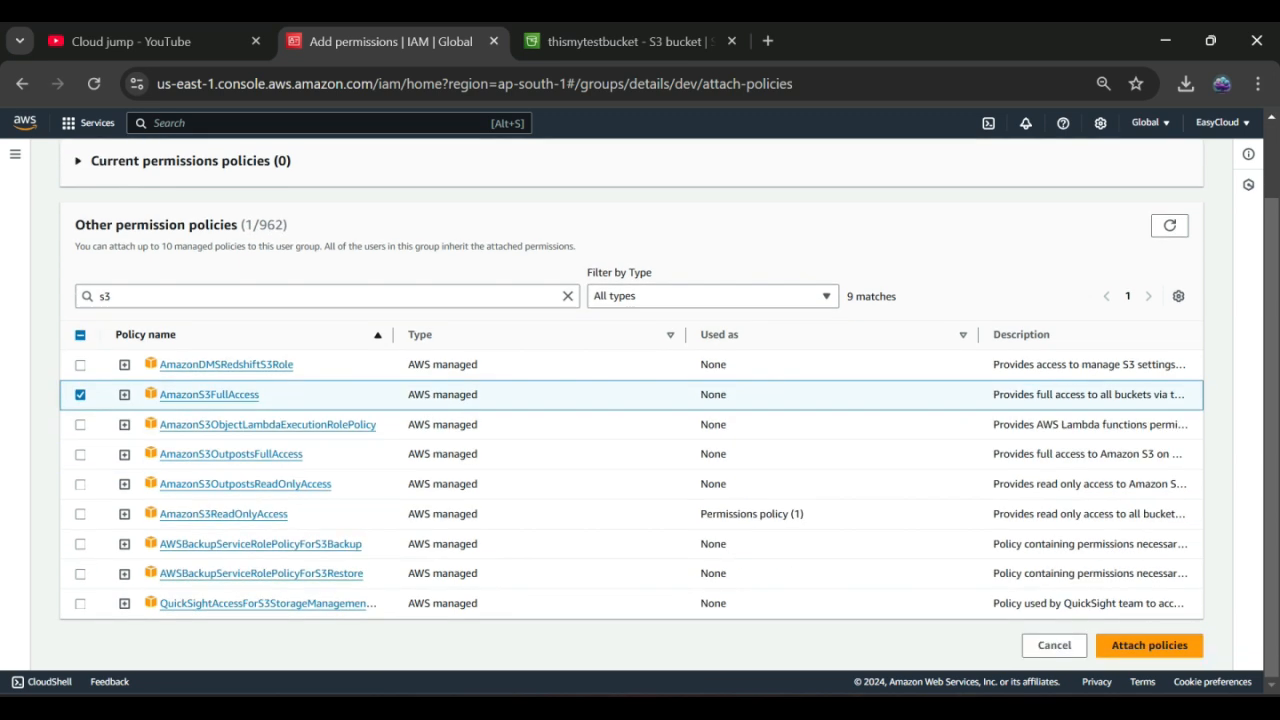
click(1149, 645)
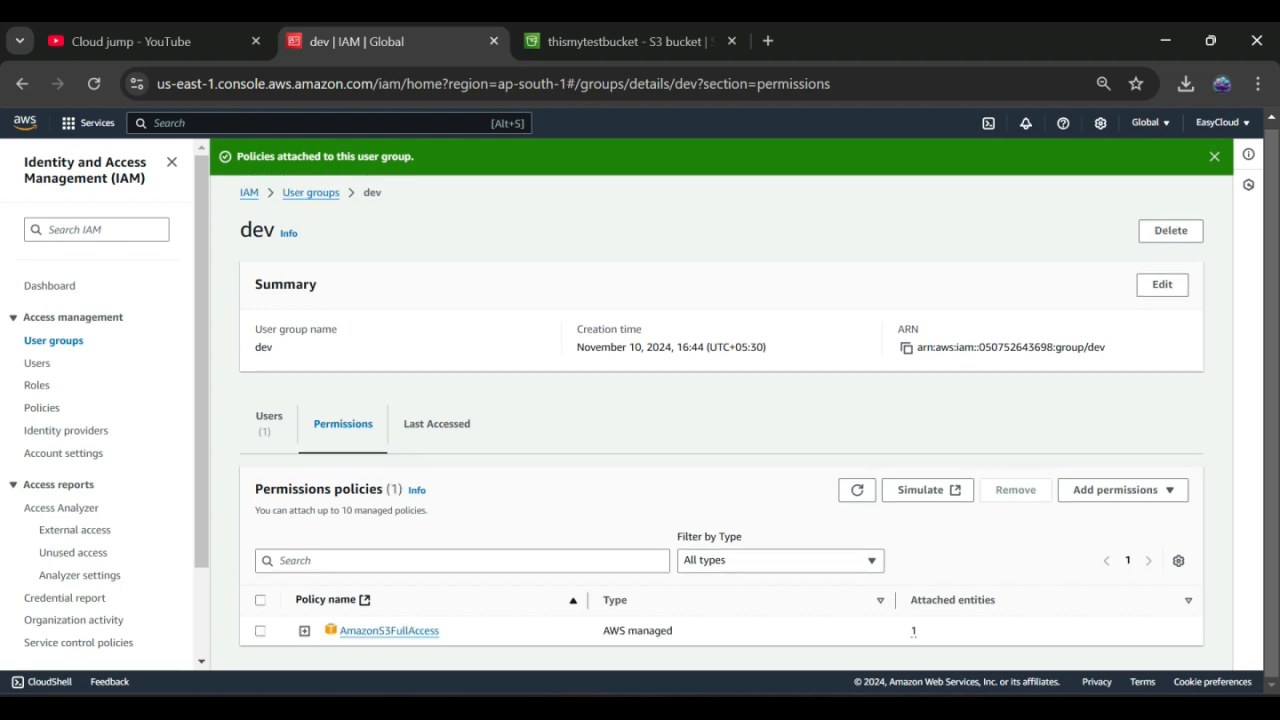
Step: Check the dev group's users, then go back to the group user's thismytestbucket object list
click(269, 422)
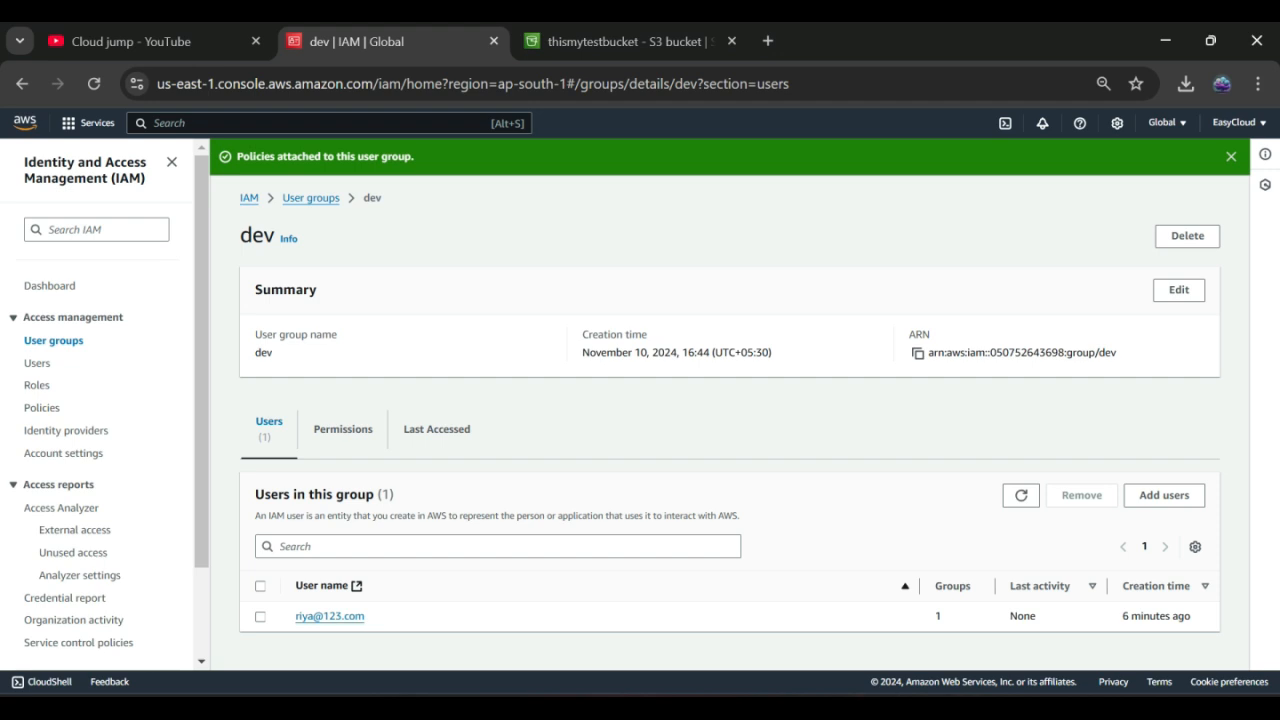
key(alt+Tab)
key(alt+Left)
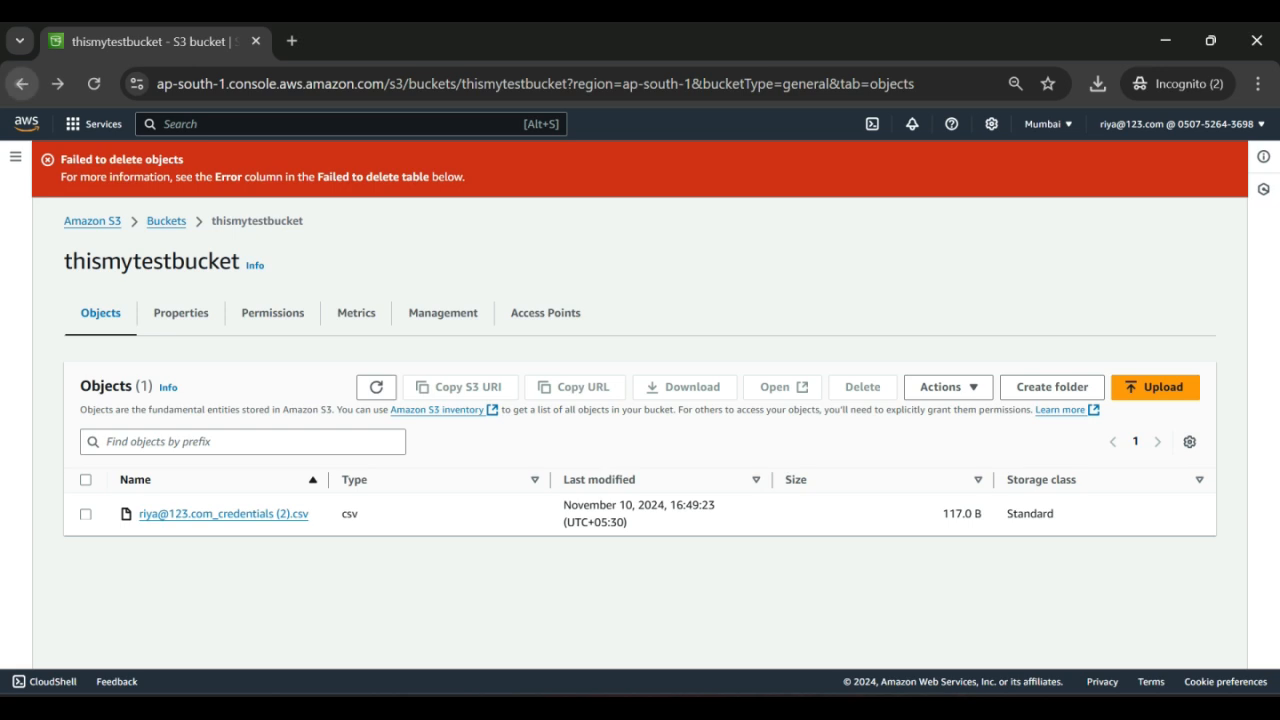
Step: Go back to the group user's bucket list and reopen thismytestbucket
click(22, 83)
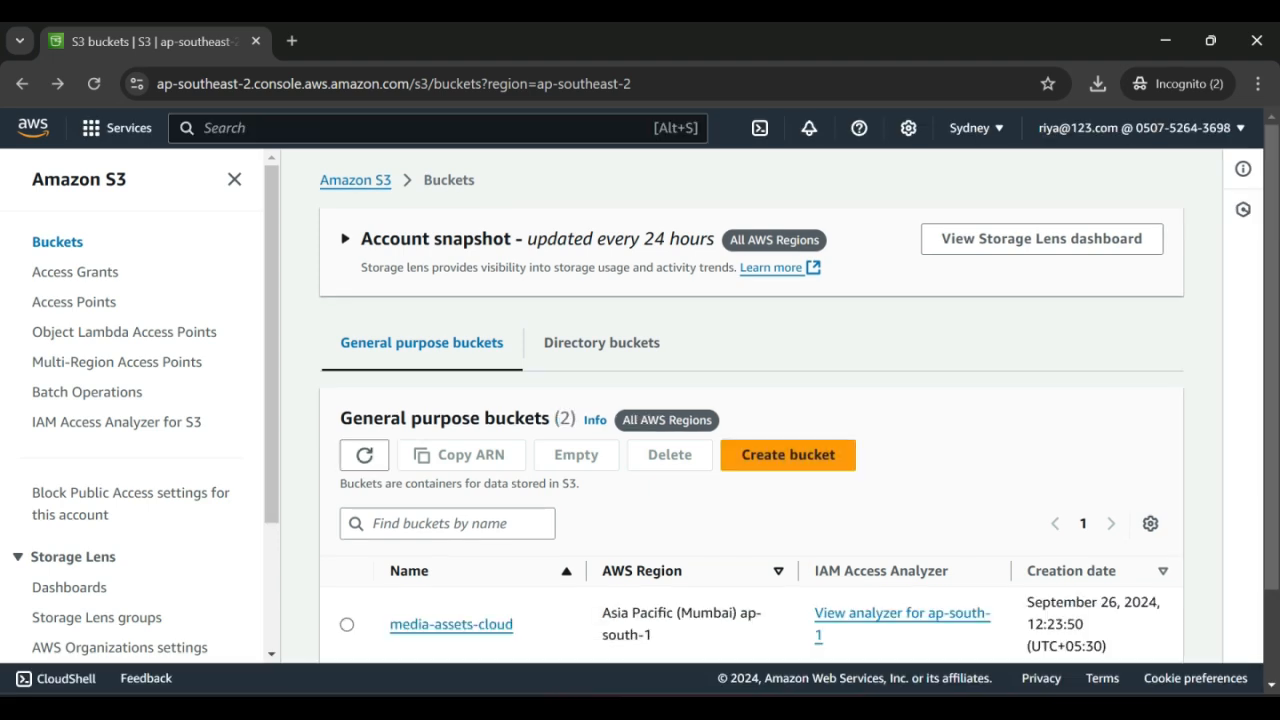
scroll(445, 600, down, 2)
click(445, 590)
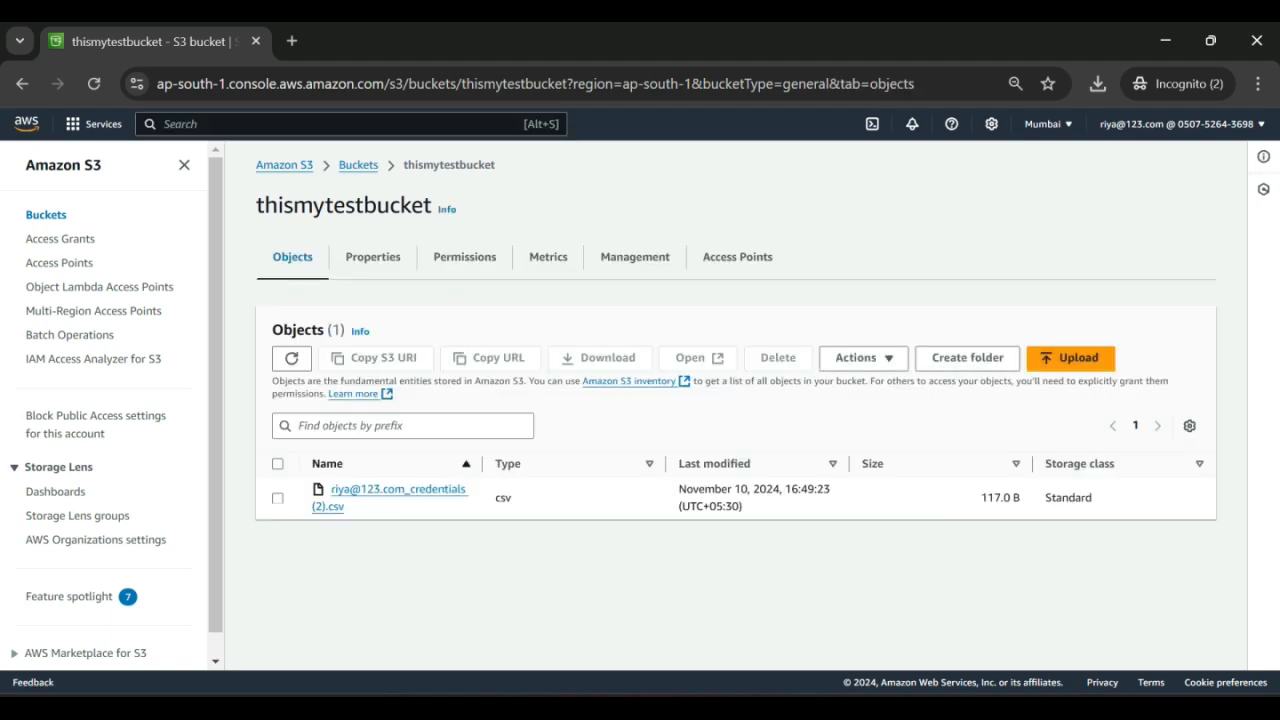
Step: Permanently delete the 117 B credentials CSV by pasting 'permanently delete', then close the status page
click(278, 498)
click(778, 357)
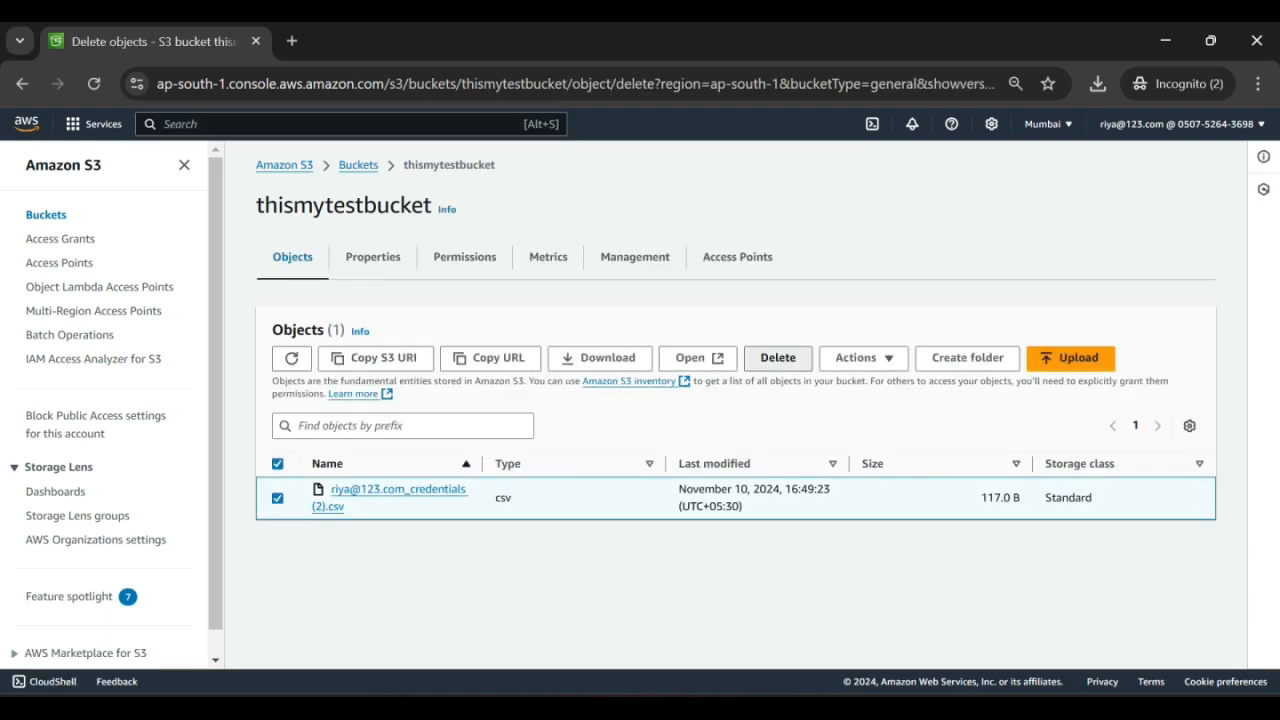
scroll(640, 400, down, 1)
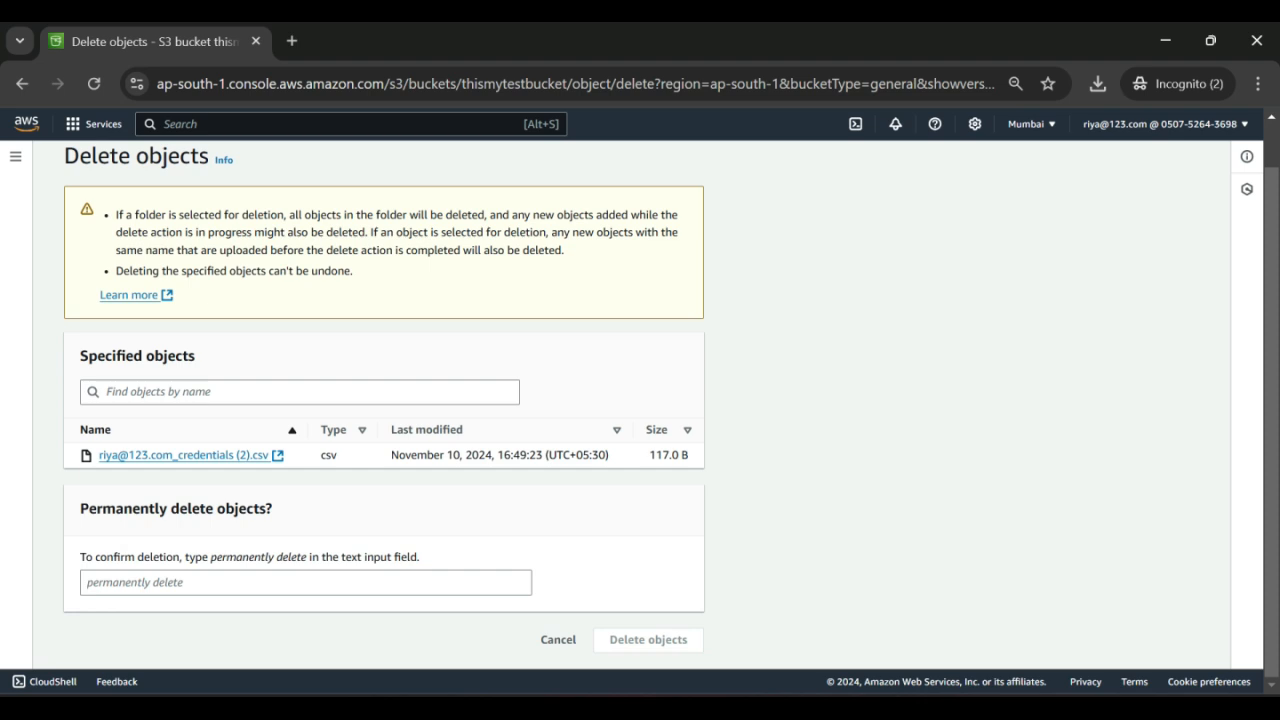
click(244, 582)
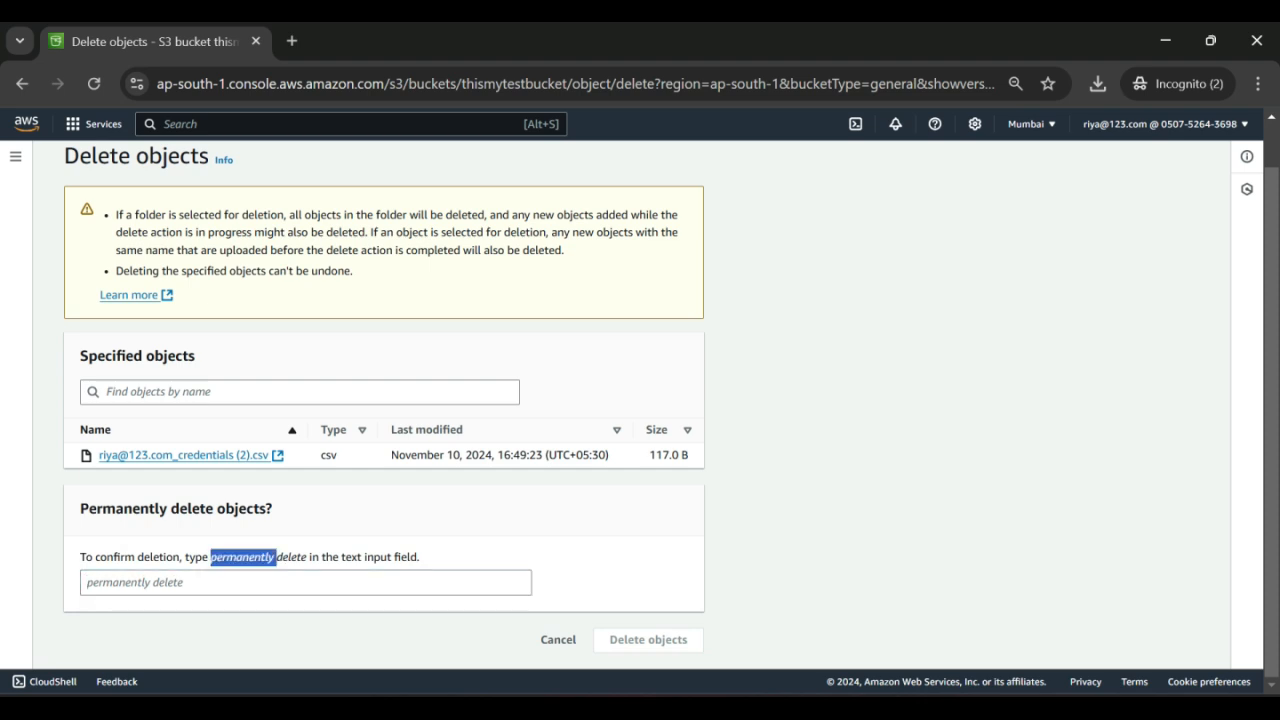
triple_click(244, 557)
click(244, 582)
drag(211, 557, 306, 557)
key(ctrl+c)
click(244, 582)
key(ctrl+v)
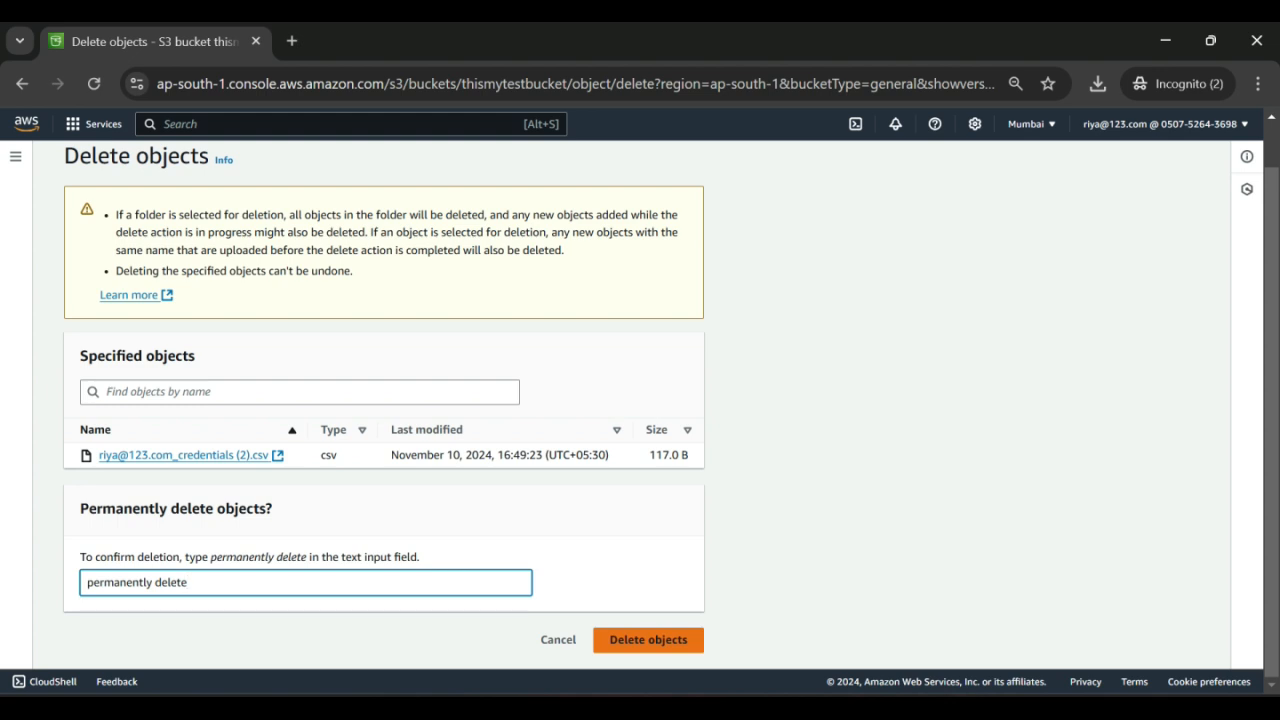
click(648, 640)
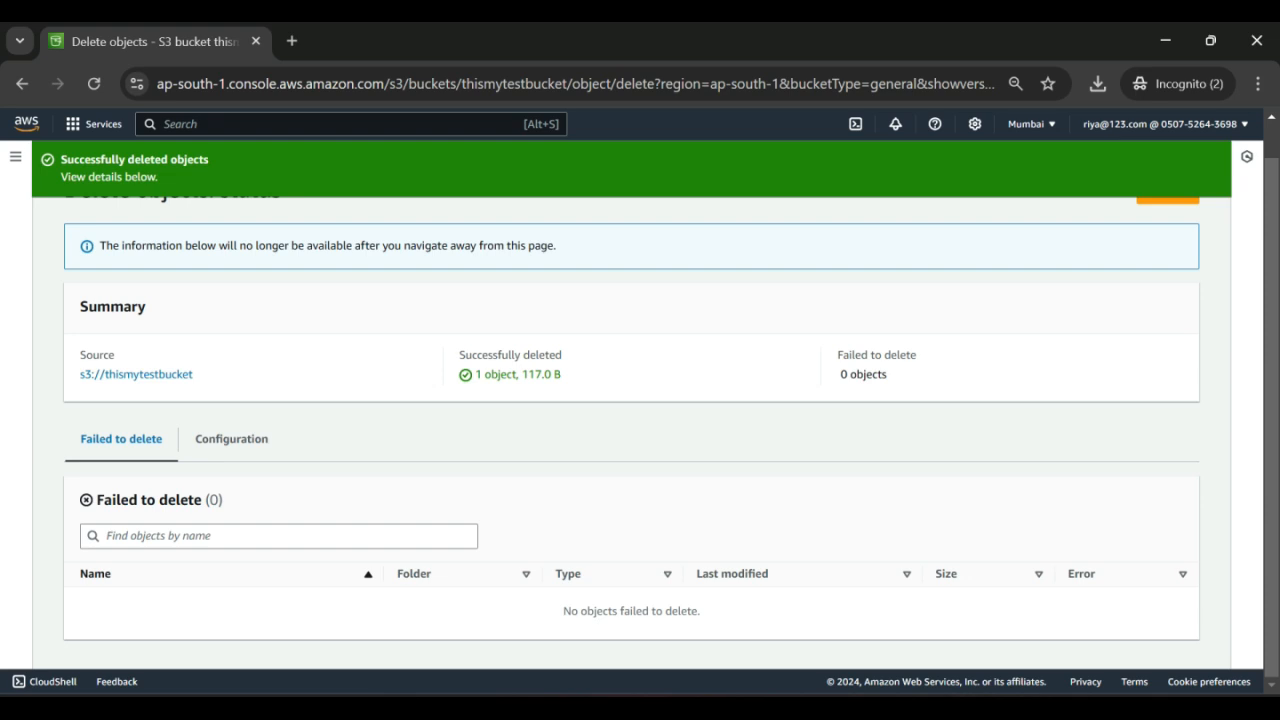
scroll(640, 410, up, 1)
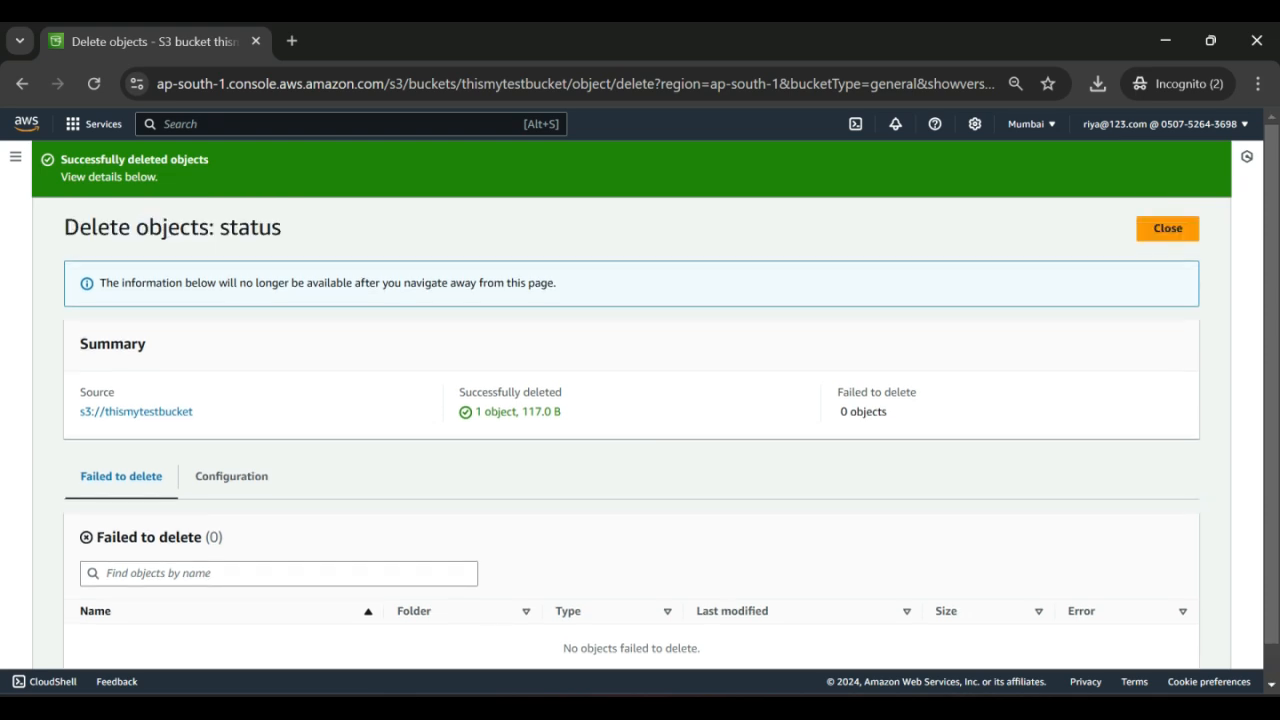
click(1167, 228)
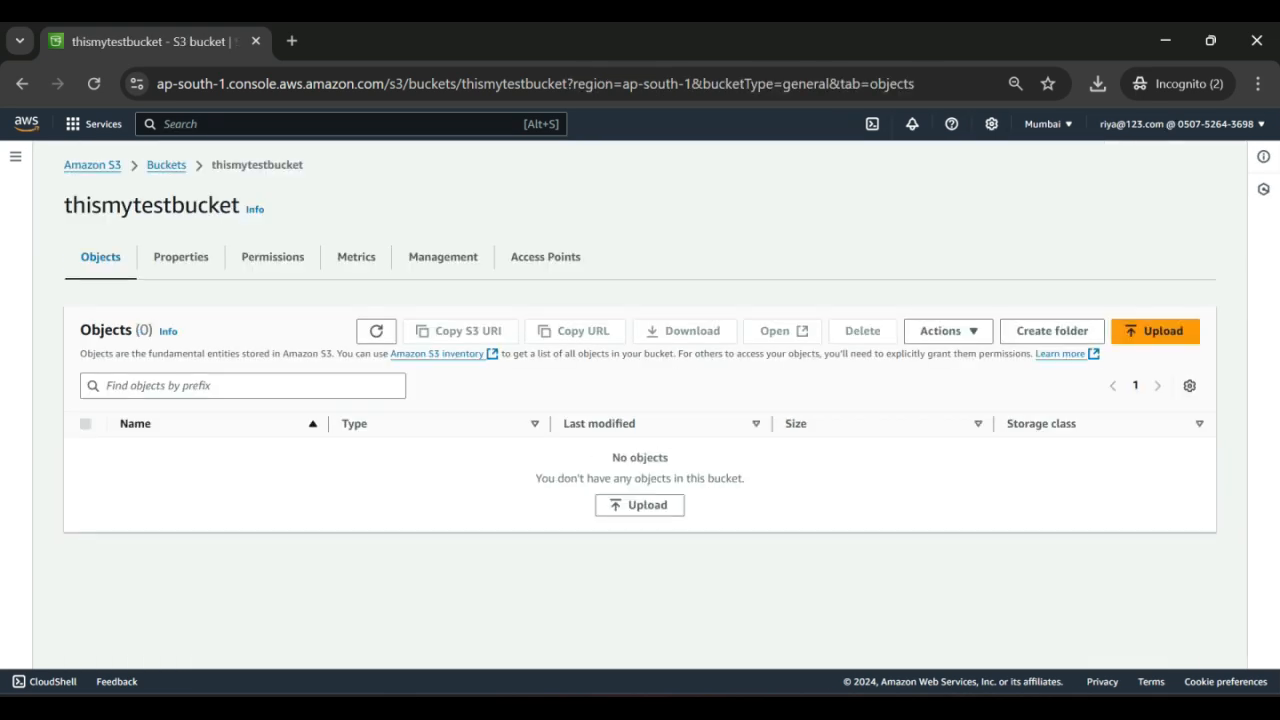